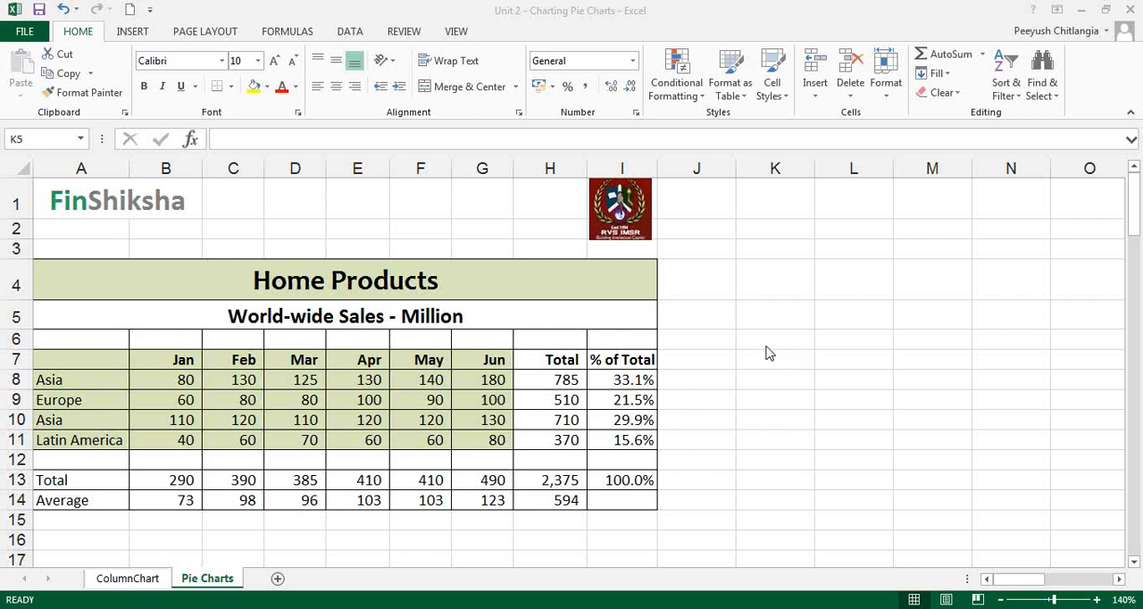
Freeze the panes at cell C3 so rows 1–2 and columns A–B stay in view.
{"action": "left_click", "coordinate": [196, 250]}
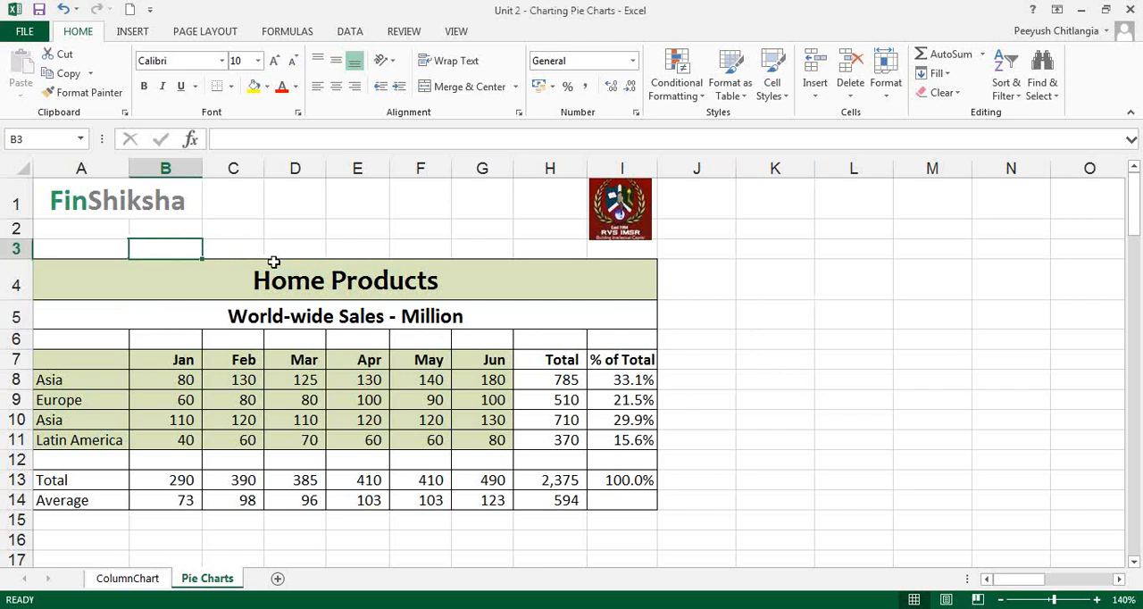
{"action": "left_click", "coordinate": [241, 246]}
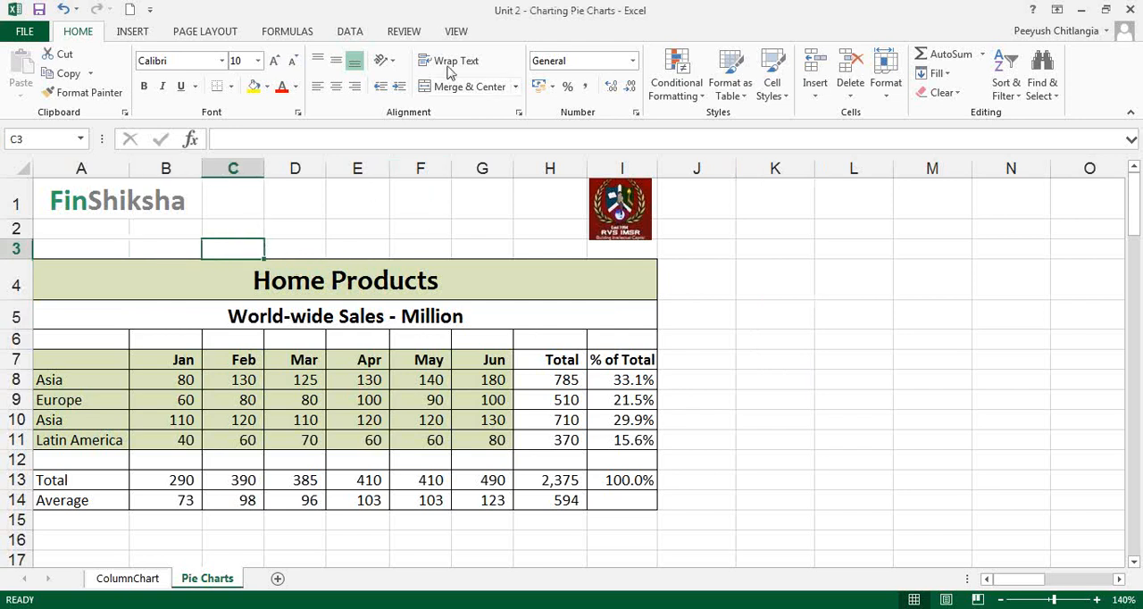
{"action": "left_click", "coordinate": [454, 31]}
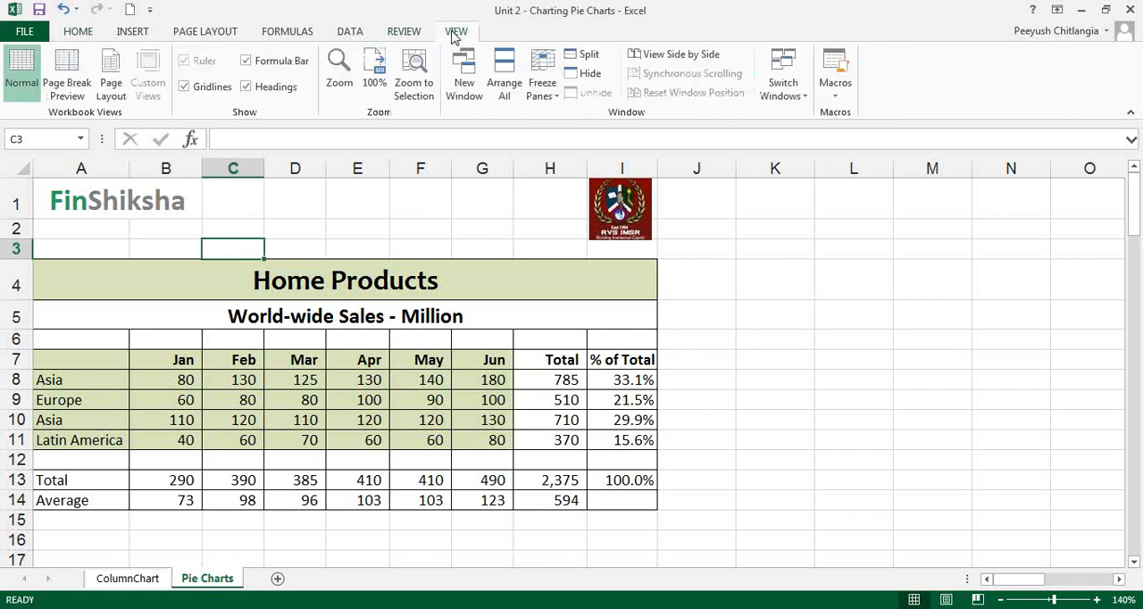
{"action": "left_click", "coordinate": [540, 80]}
{"action": "left_click", "coordinate": [589, 112]}
{"action": "left_click", "coordinate": [416, 339]}
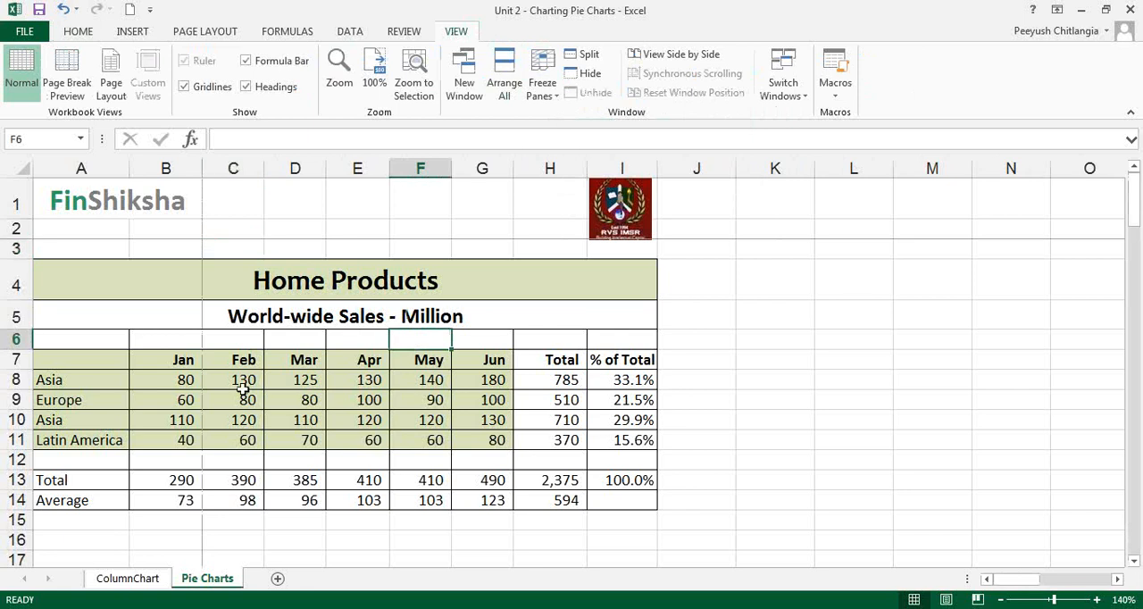
Insert a 2-D pie chart from the month headings and the first Asia row, range A7:G8.
{"action": "left_click_drag", "start_coordinate": [87, 358], "coordinate": [490, 380]}
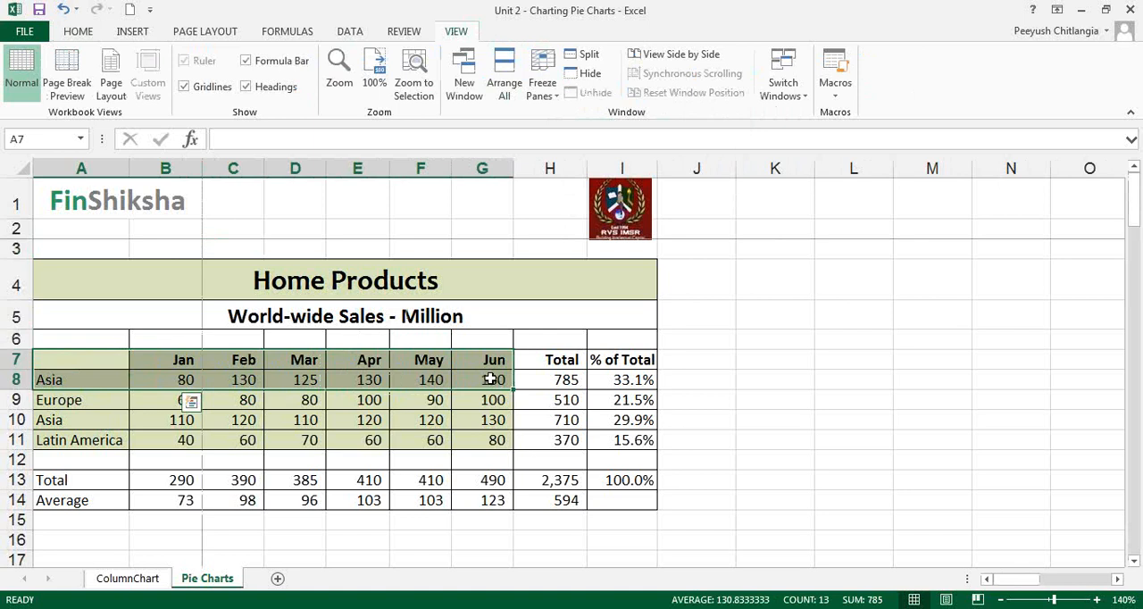
{"action": "left_click_drag", "start_coordinate": [543, 361], "coordinate": [543, 441]}
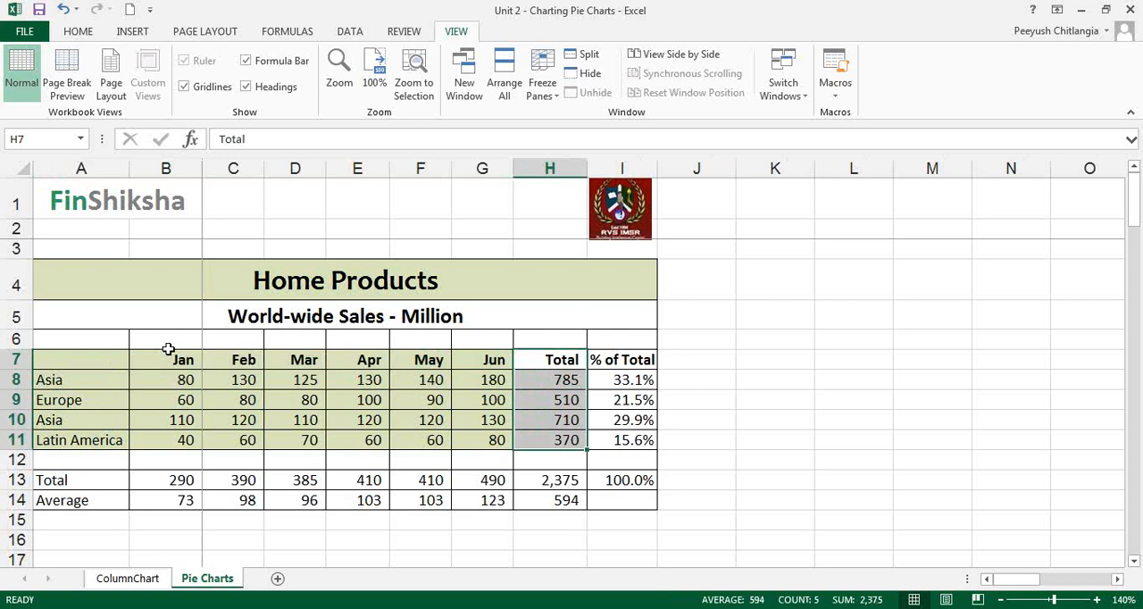
{"action": "left_click_drag", "start_coordinate": [95, 357], "coordinate": [485, 379]}
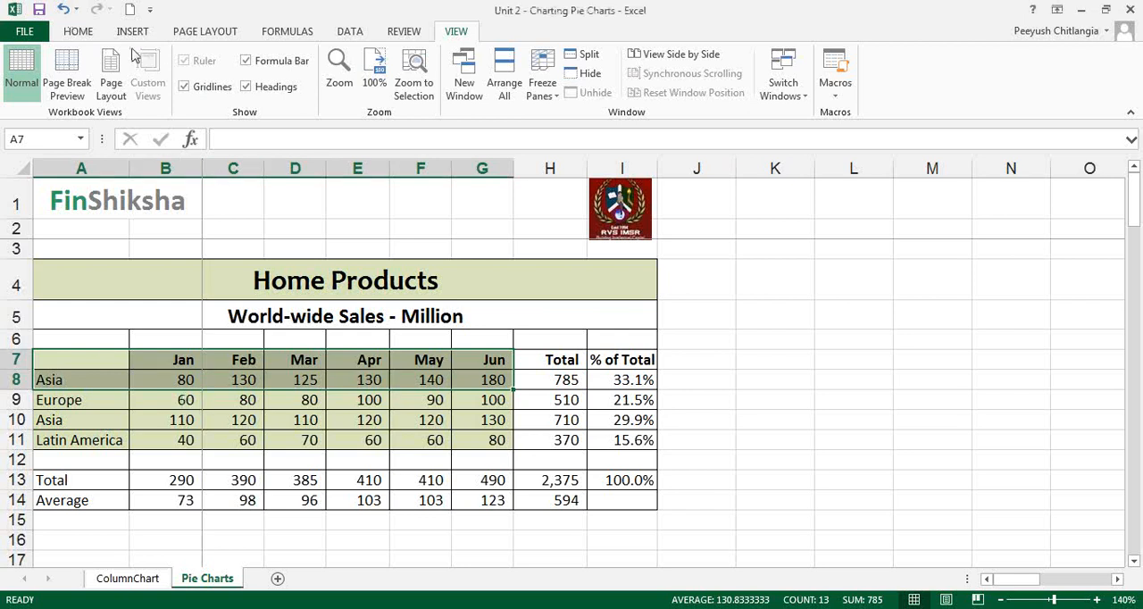
{"action": "left_click", "coordinate": [132, 31]}
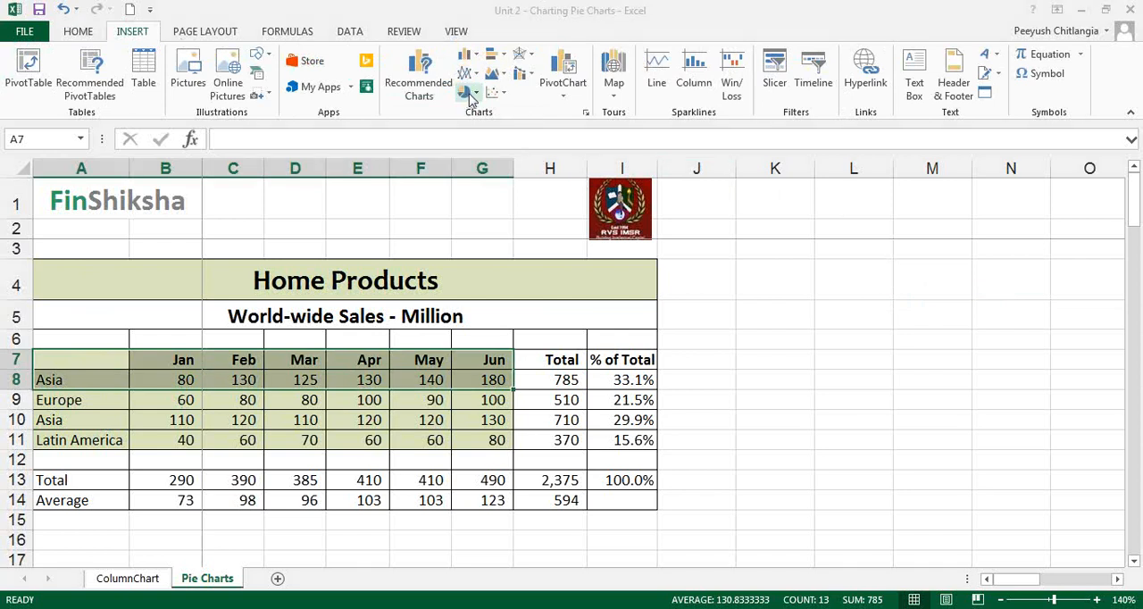
{"action": "left_click", "coordinate": [470, 93]}
{"action": "left_click", "coordinate": [485, 146]}
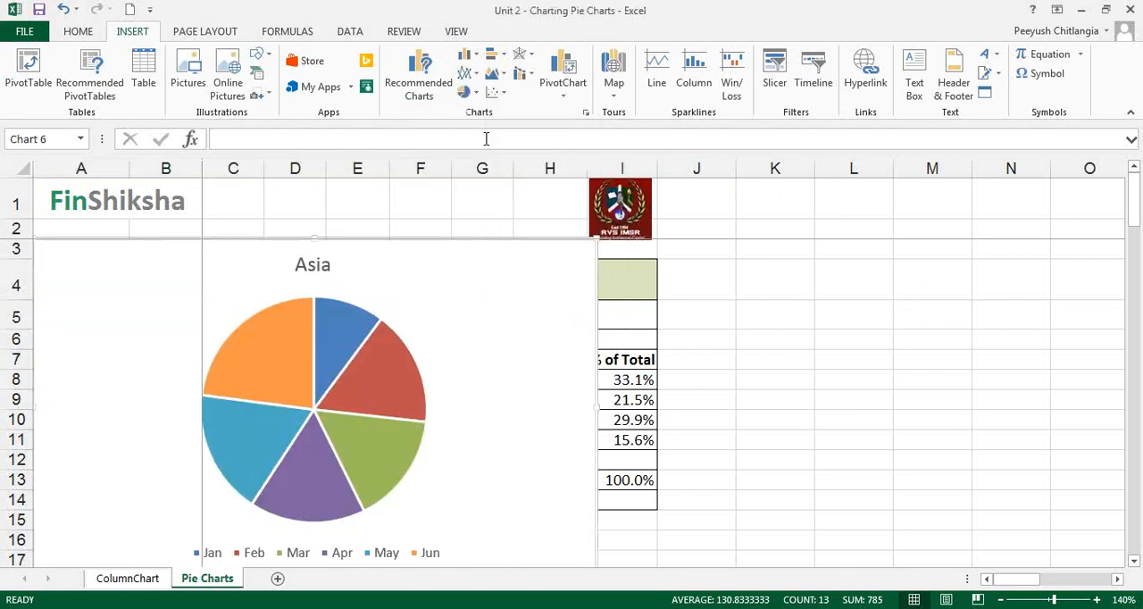
Move the pie chart below the sales table, to about rows 26–41 starting in column C.
{"action": "left_click", "coordinate": [1133, 560]}
{"action": "left_click_drag", "start_coordinate": [553, 403], "coordinate": [684, 509]}
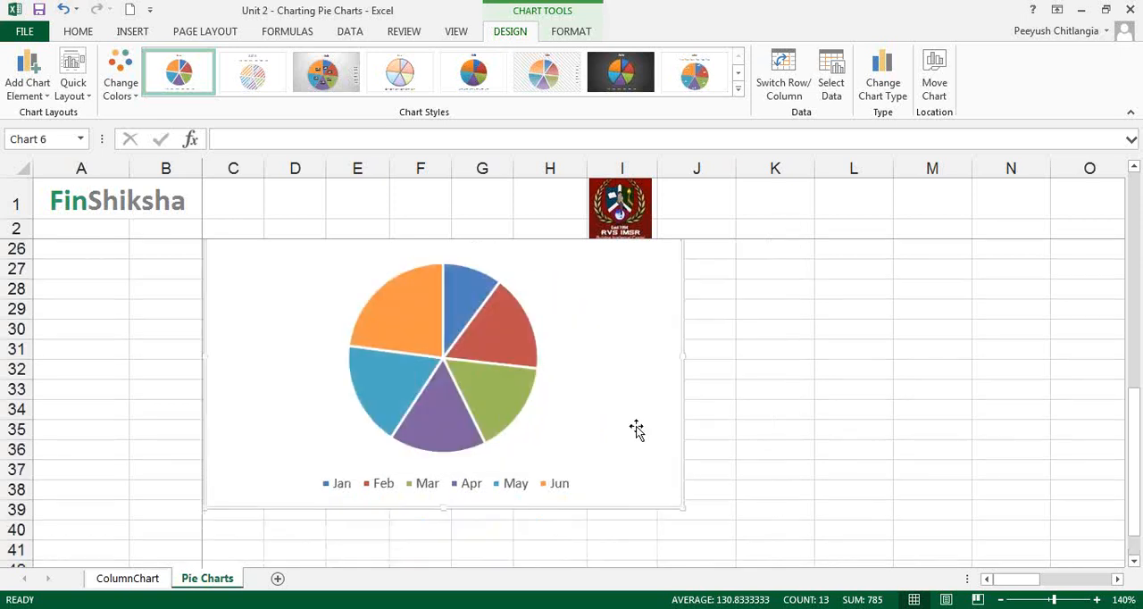
{"action": "left_click_drag", "start_coordinate": [635, 428], "coordinate": [654, 467]}
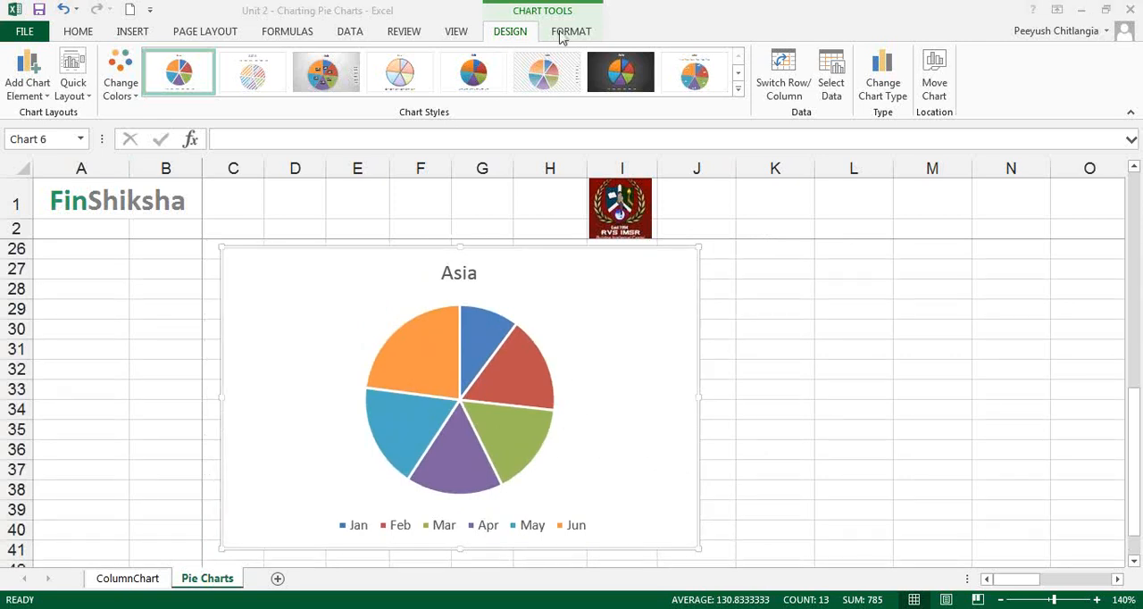
{"action": "left_click", "coordinate": [34, 95]}
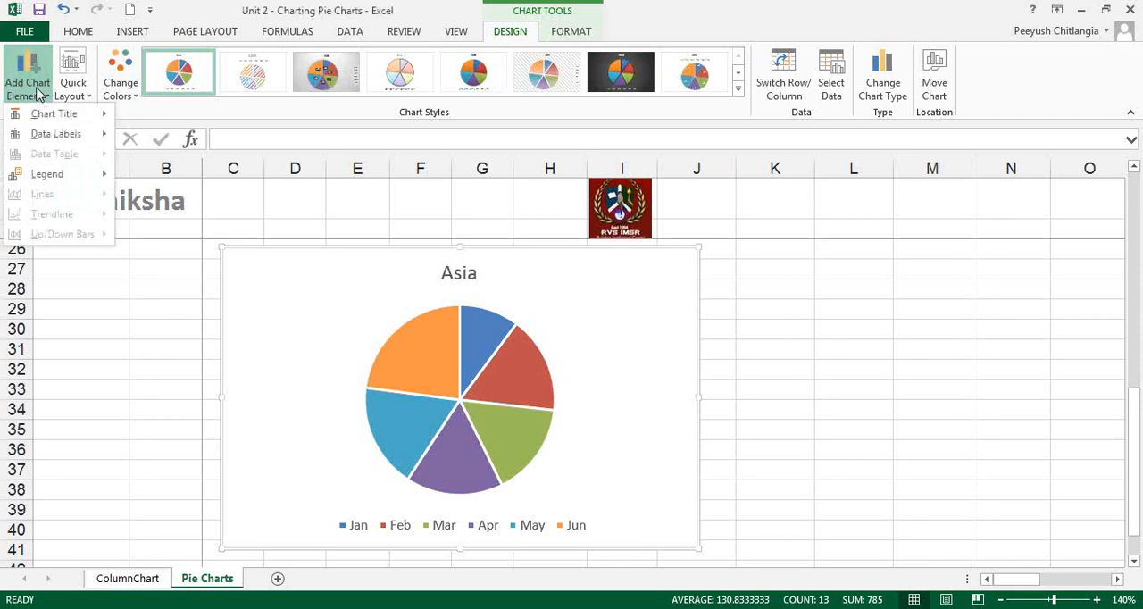
{"action": "left_click", "coordinate": [886, 233]}
{"action": "left_click", "coordinate": [901, 302]}
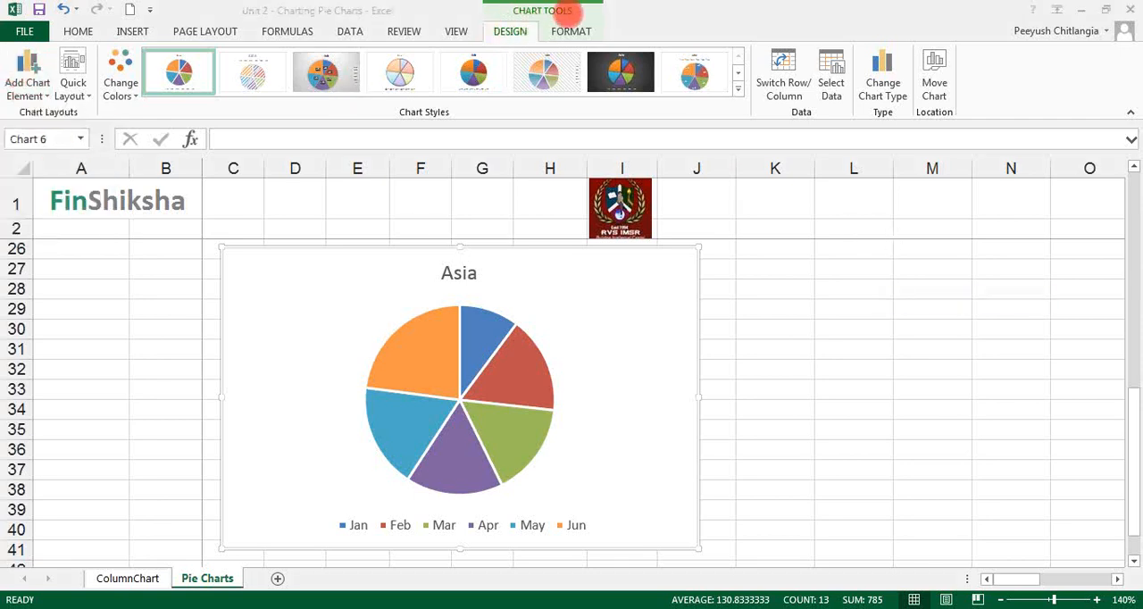
Add data labels to the pie chart in the Inside End position.
{"action": "left_click", "coordinate": [30, 79]}
{"action": "mouse_move", "coordinate": [47, 134]}
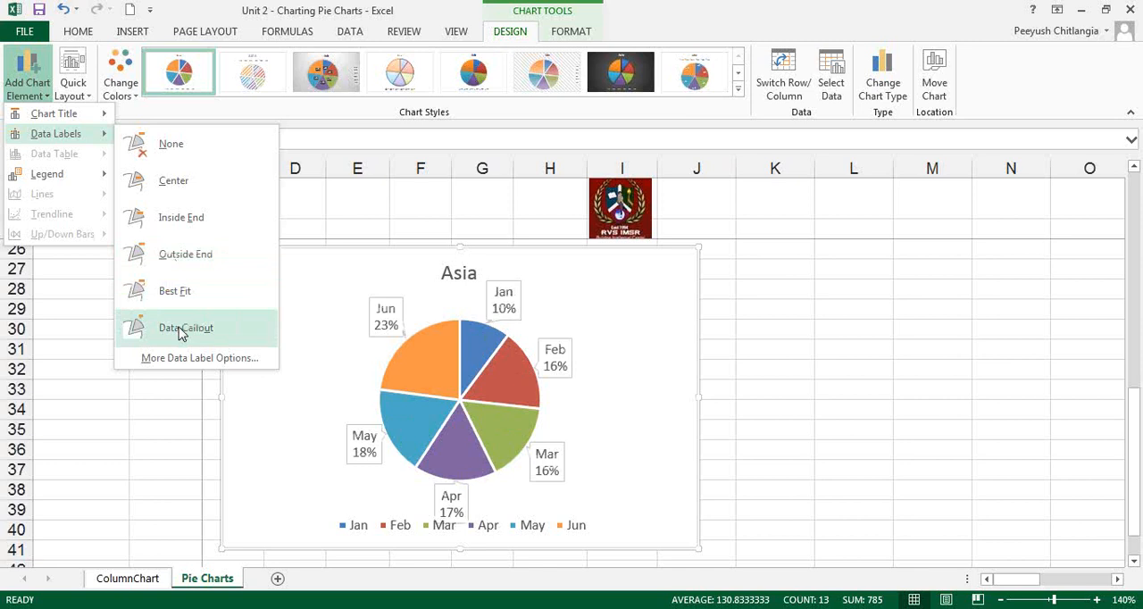
{"action": "left_click", "coordinate": [198, 217]}
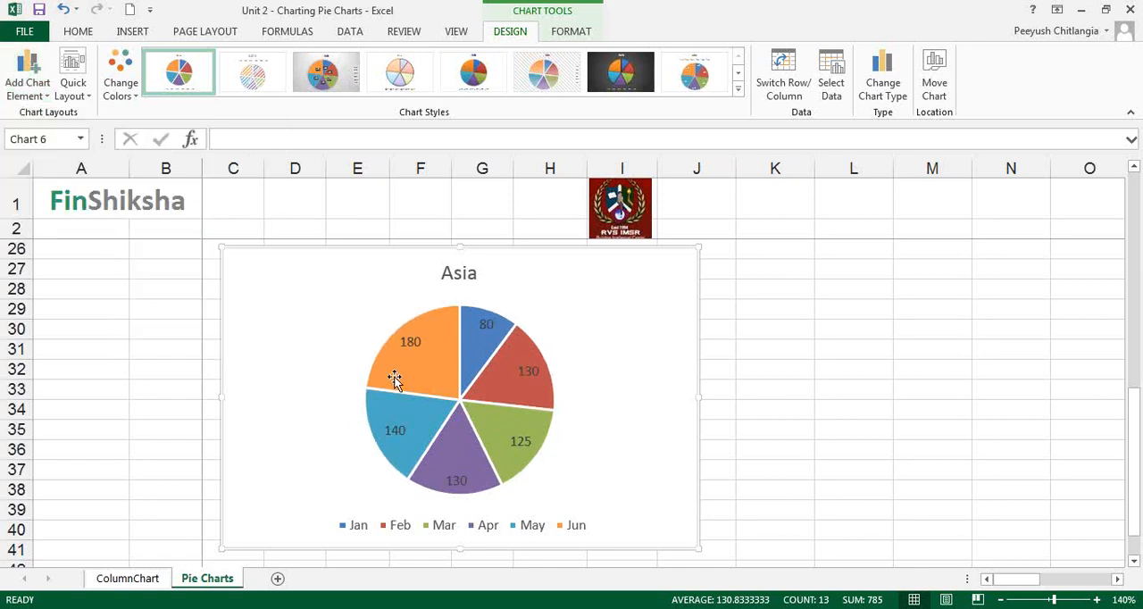
Format the pie chart's data labels in bold white text.
{"action": "left_click", "coordinate": [411, 348]}
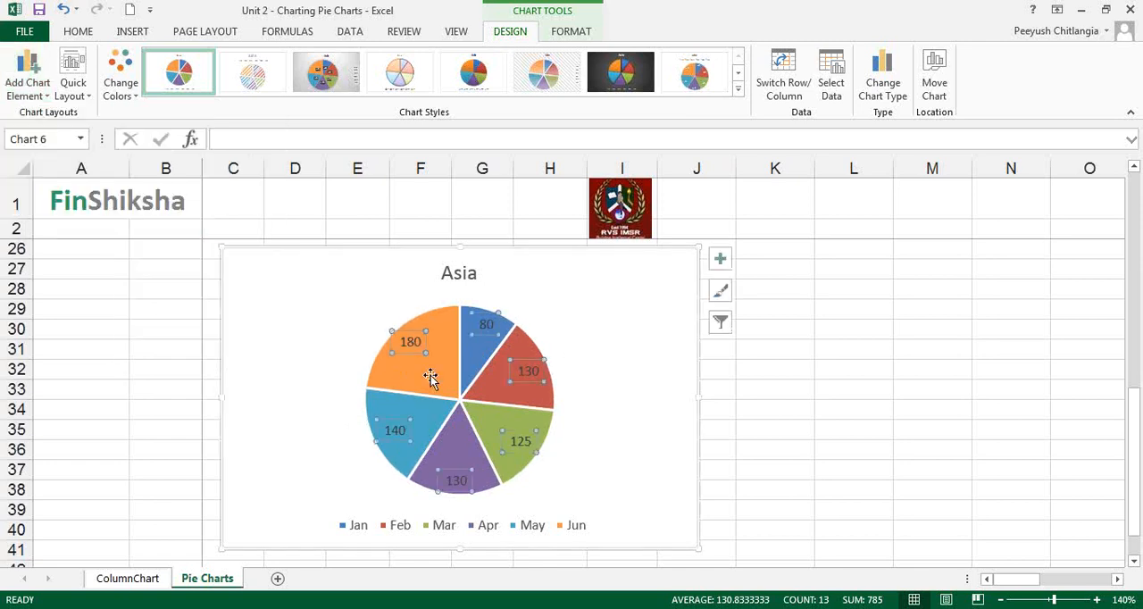
{"action": "left_click", "coordinate": [85, 34]}
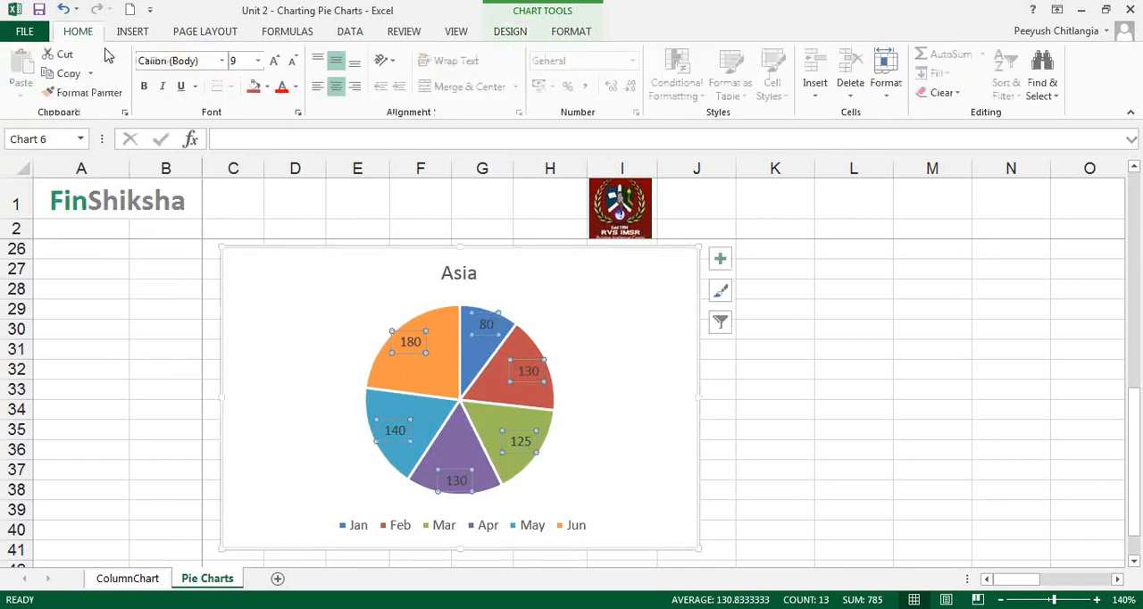
{"action": "left_click", "coordinate": [296, 87]}
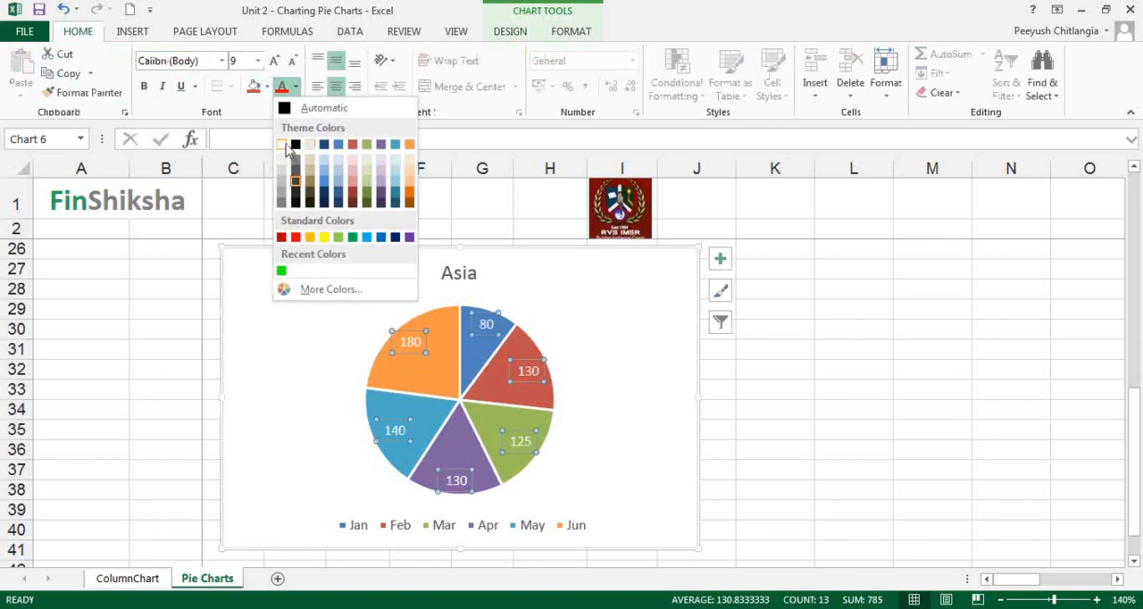
{"action": "left_click", "coordinate": [283, 144]}
{"action": "left_click", "coordinate": [144, 86]}
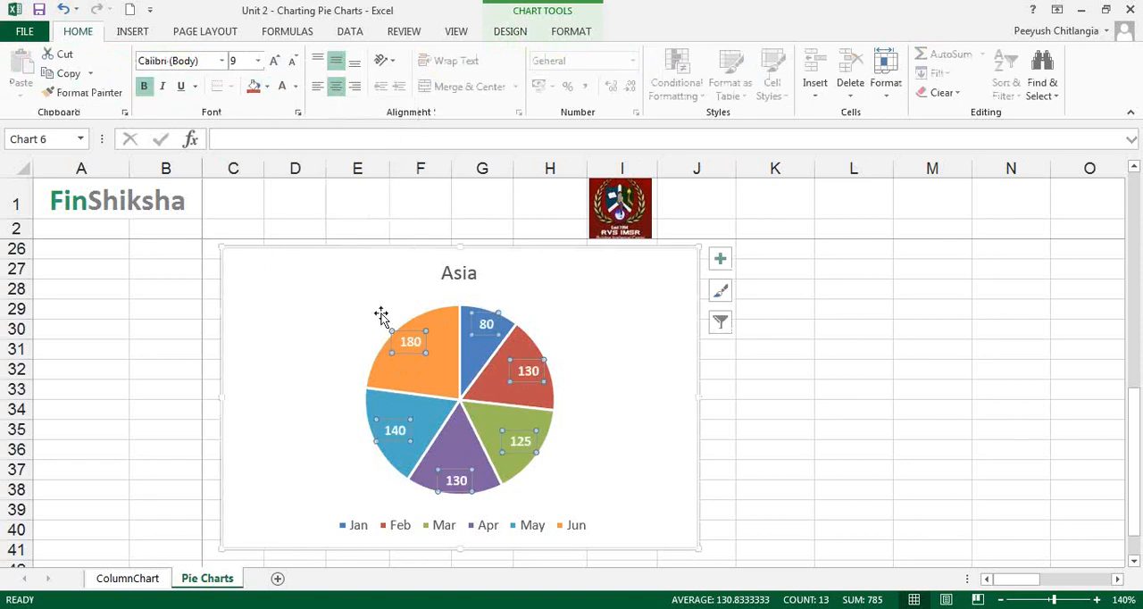
Set the data labels to show the percentage instead of the value.
{"action": "right_click", "coordinate": [539, 383]}
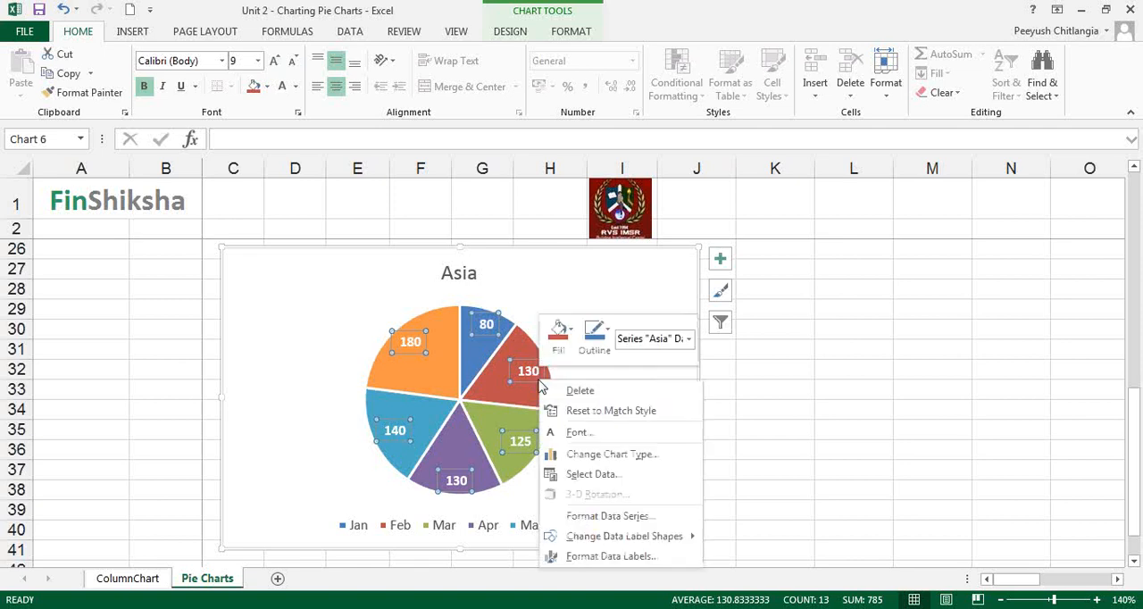
{"action": "left_click", "coordinate": [610, 556]}
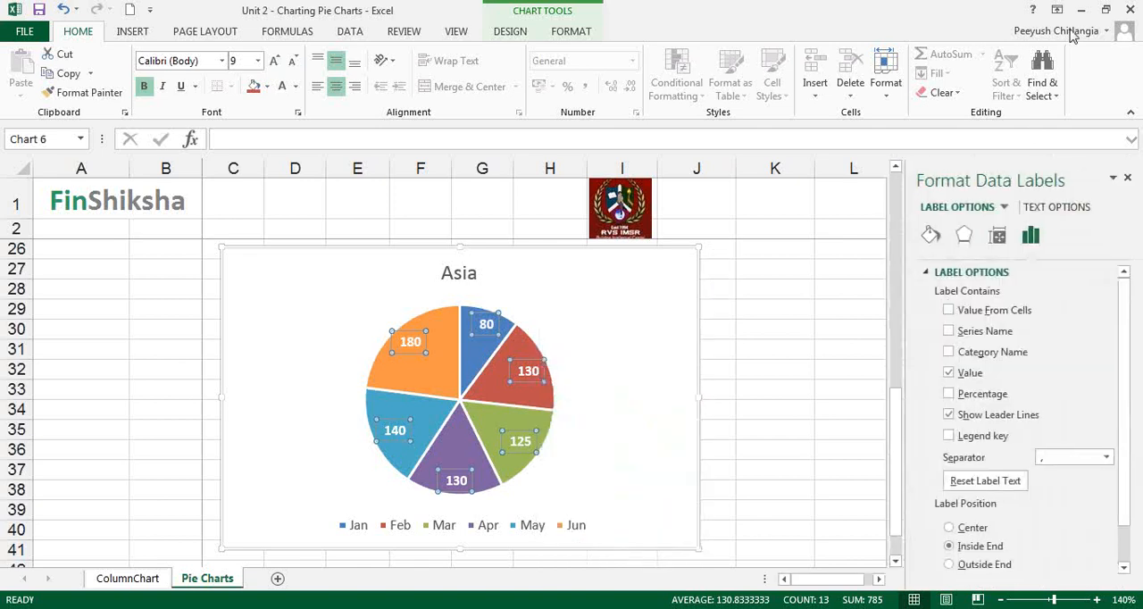
{"action": "left_click", "coordinate": [948, 393]}
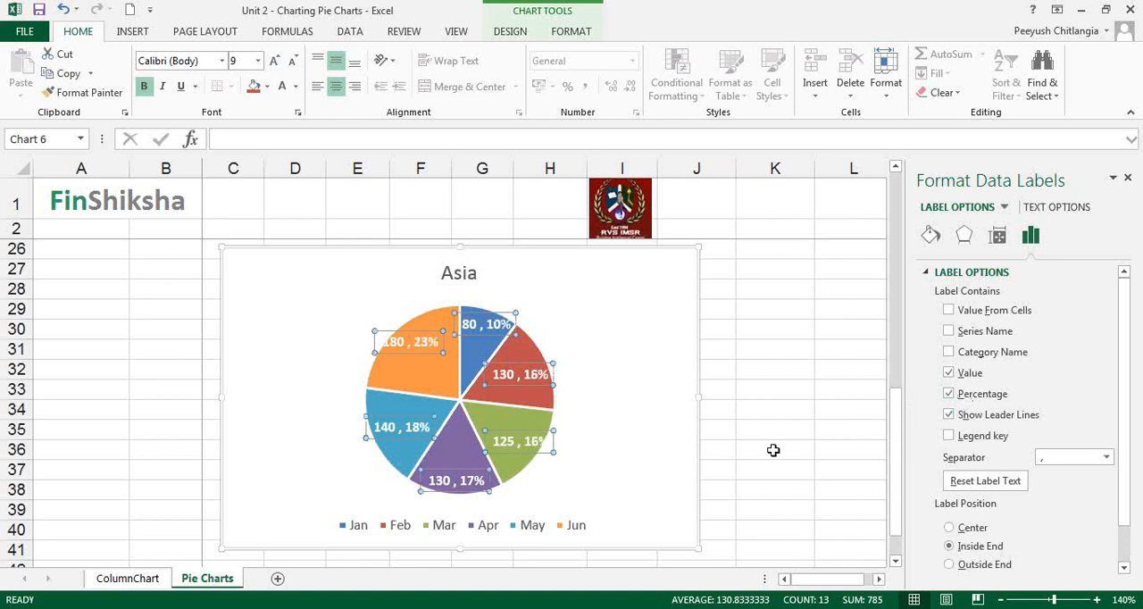
{"action": "left_click", "coordinate": [948, 372]}
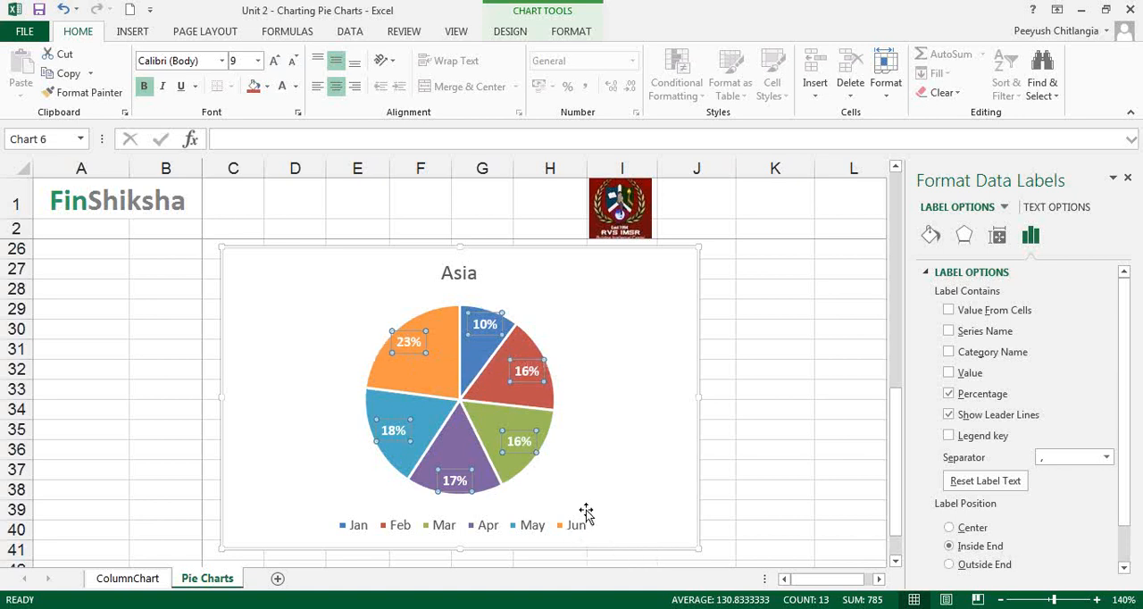
Try the legend at the top of the chart, and place it on the right side.
{"action": "left_click", "coordinate": [537, 533]}
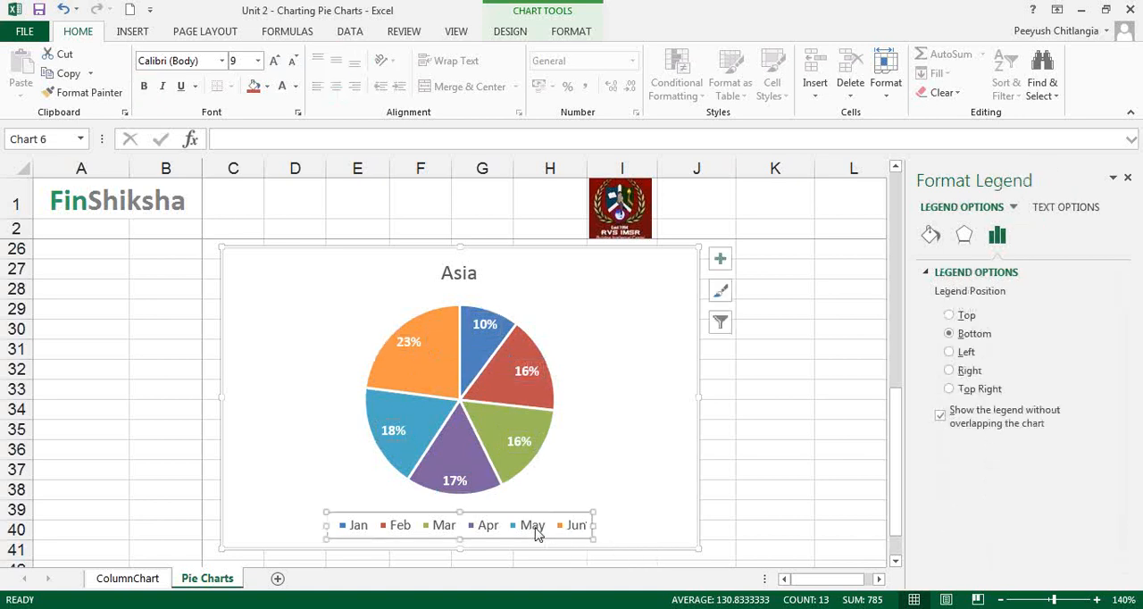
{"action": "left_click", "coordinate": [964, 316]}
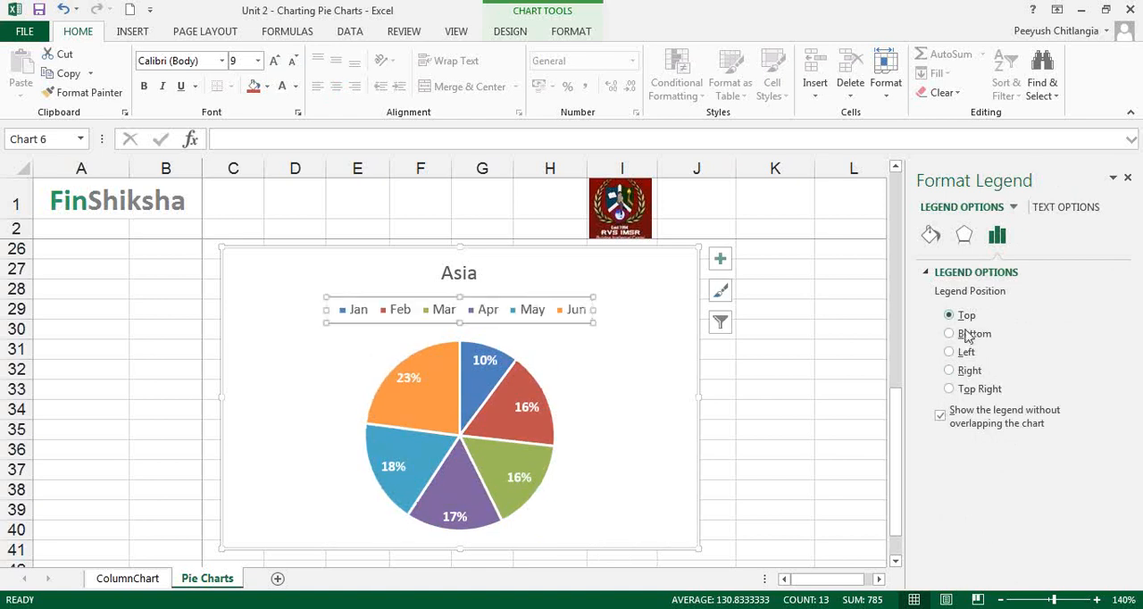
{"action": "left_click", "coordinate": [966, 375]}
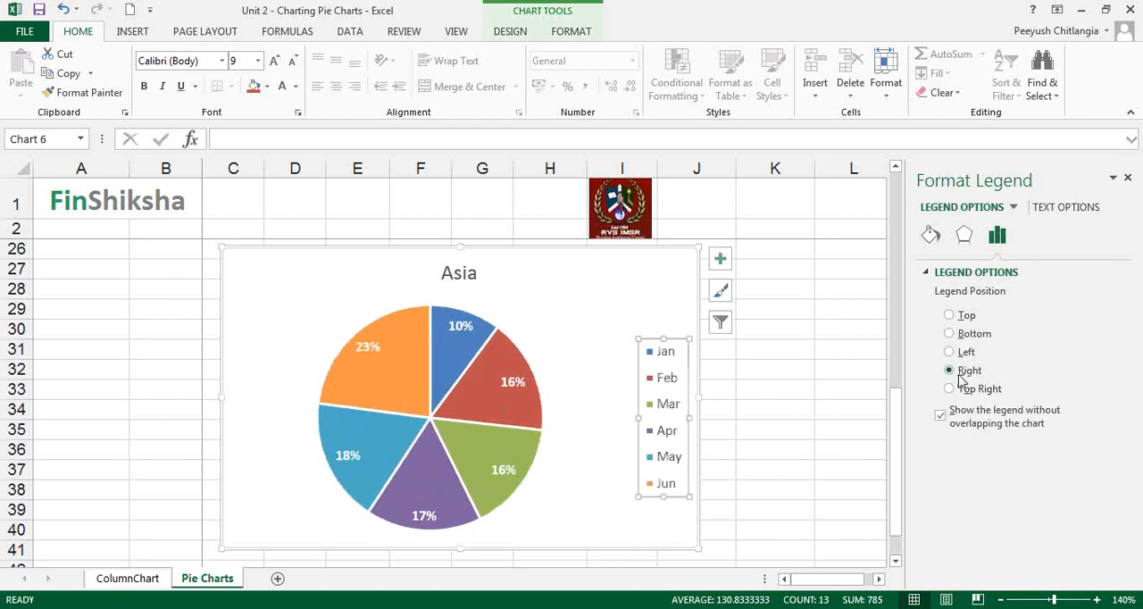
Position the data labels at Outside End and set their font colour to Automatic black.
{"action": "left_click", "coordinate": [522, 396]}
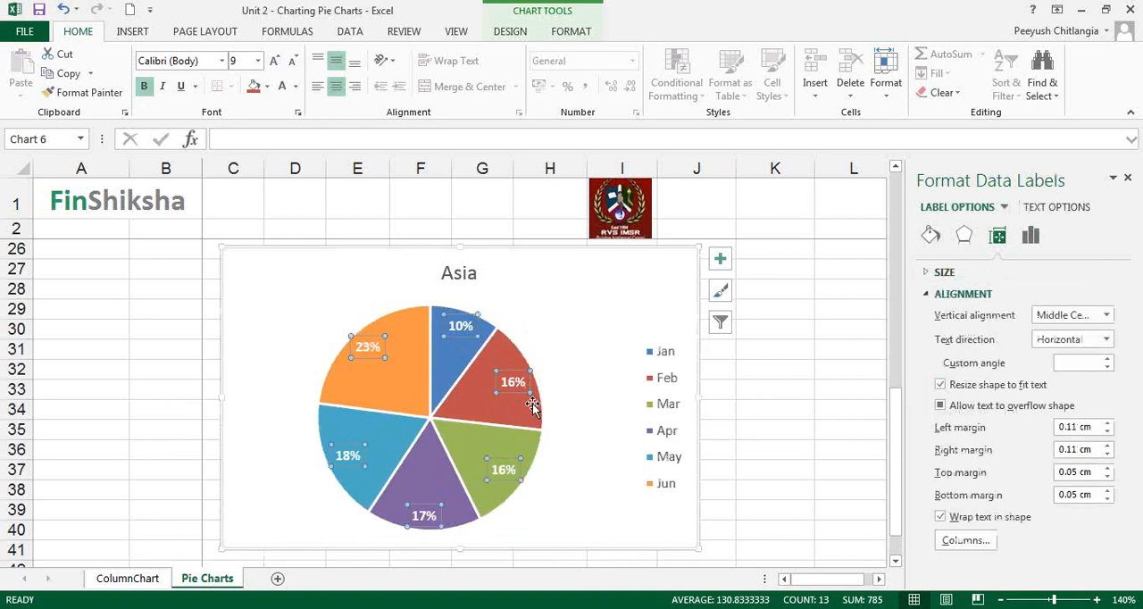
{"action": "right_click", "coordinate": [520, 390]}
{"action": "left_click", "coordinate": [596, 562]}
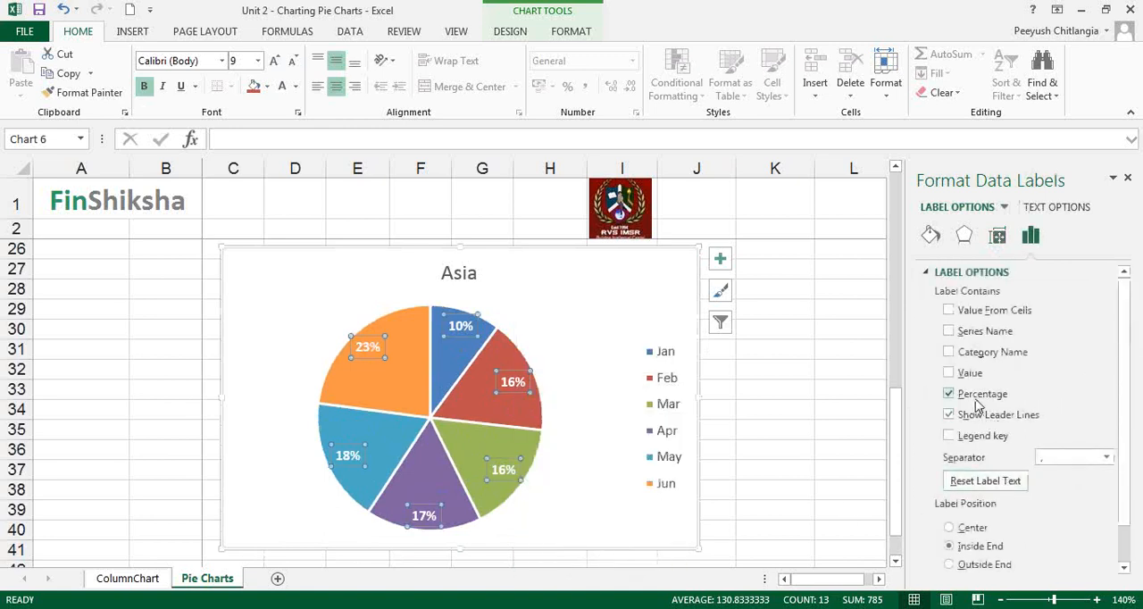
{"action": "left_click", "coordinate": [976, 567]}
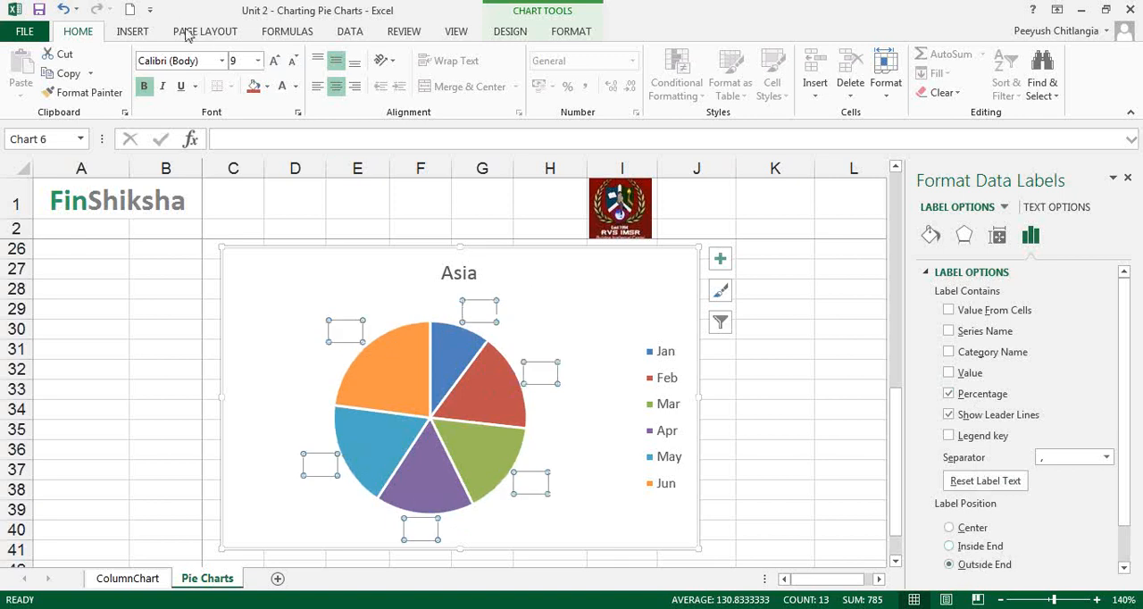
{"action": "left_click", "coordinate": [296, 86]}
{"action": "left_click", "coordinate": [292, 113]}
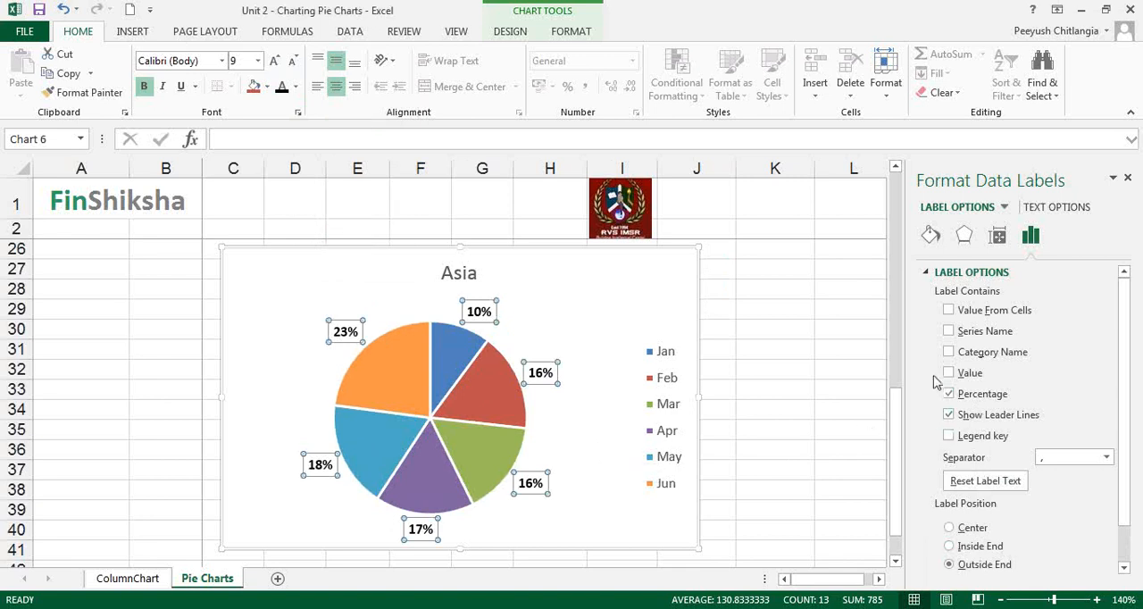
Include the category name without the series name in the data labels, and delete the chart's legend.
{"action": "left_click", "coordinate": [948, 331]}
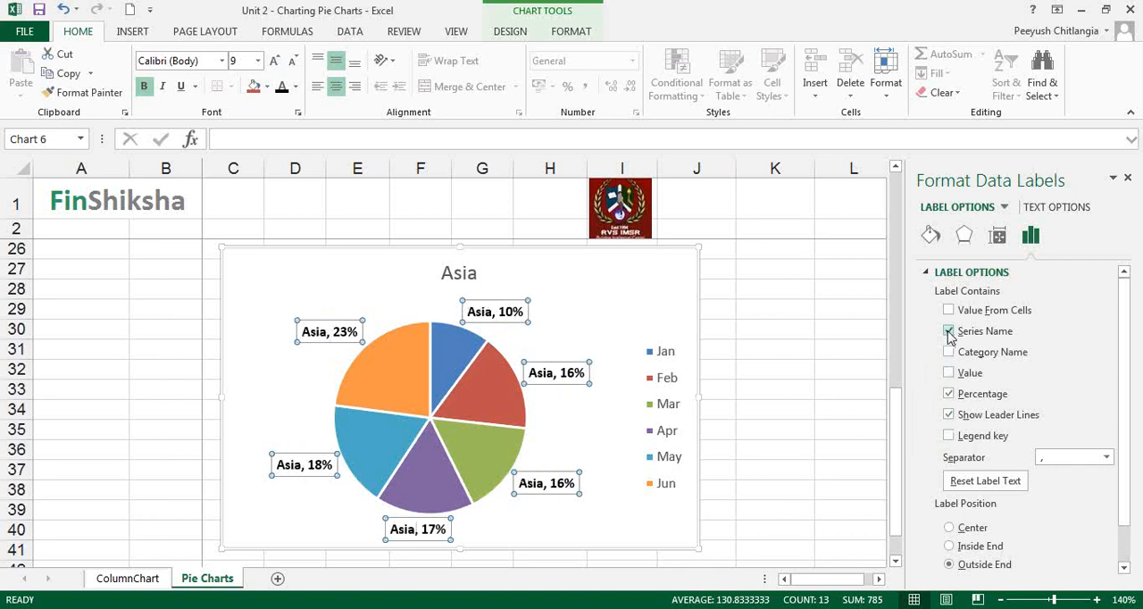
{"action": "left_click", "coordinate": [948, 331]}
{"action": "left_click", "coordinate": [948, 351]}
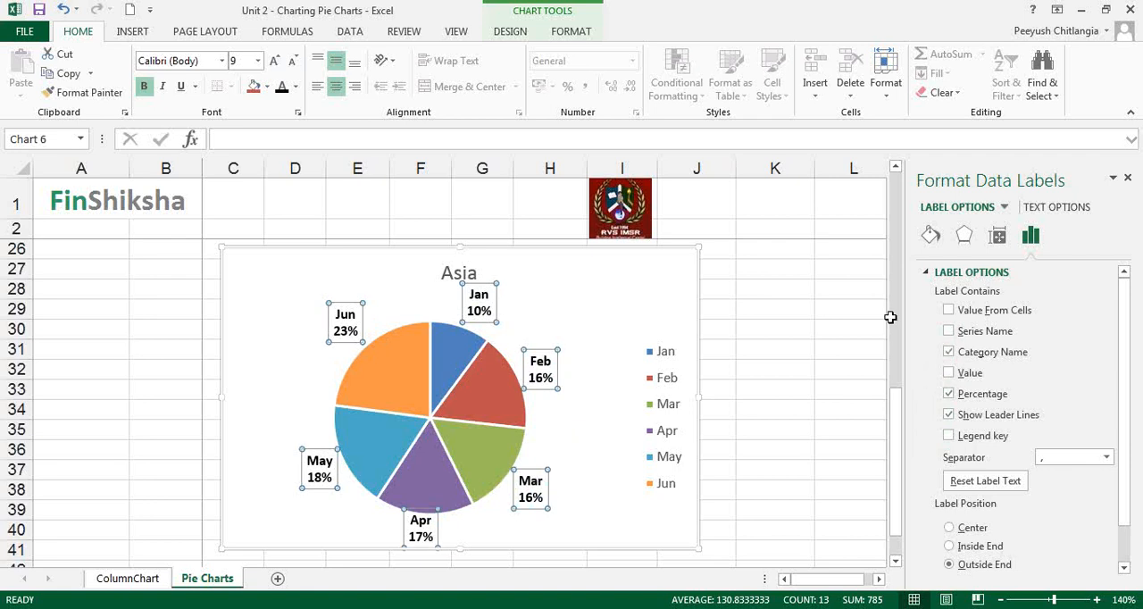
{"action": "left_click", "coordinate": [684, 432]}
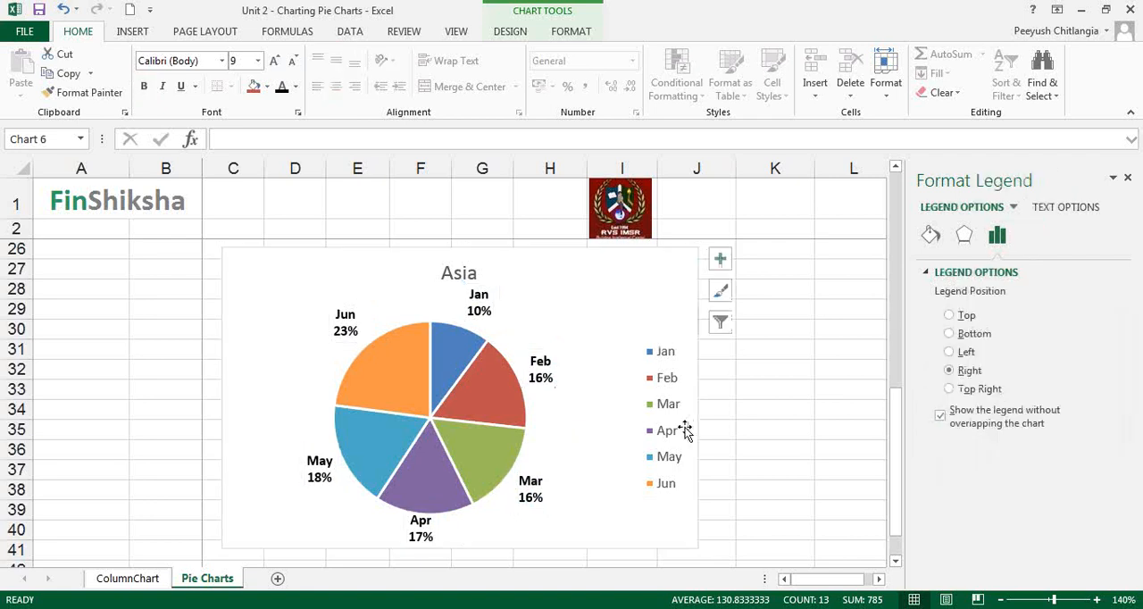
{"action": "key", "text": "Delete"}
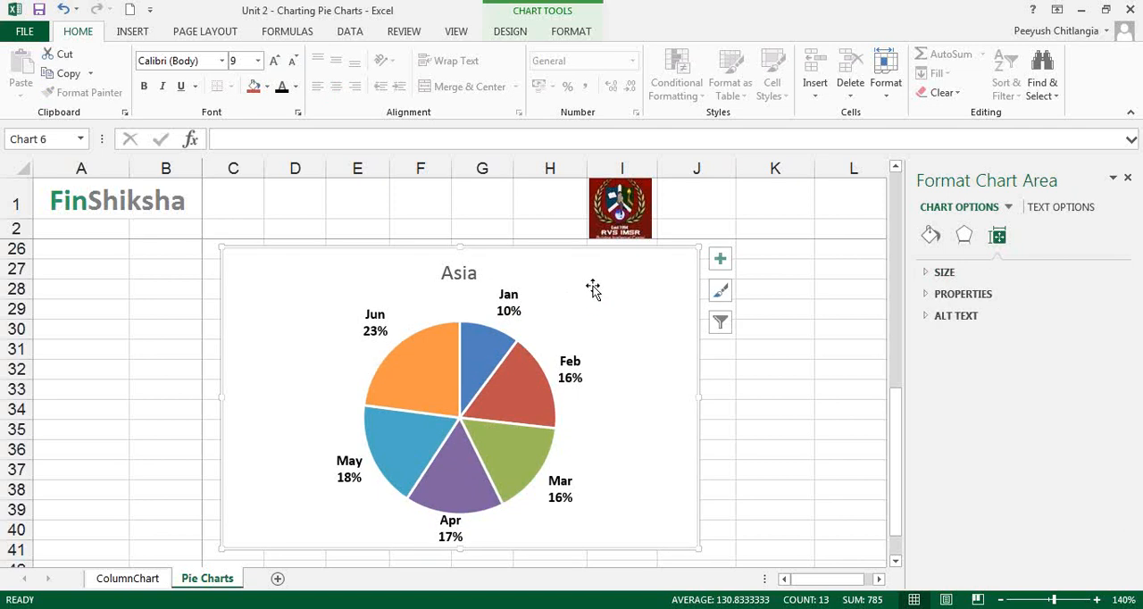
Make the Asia chart title bold and set its font colour to a theme blue.
{"action": "left_click", "coordinate": [457, 286]}
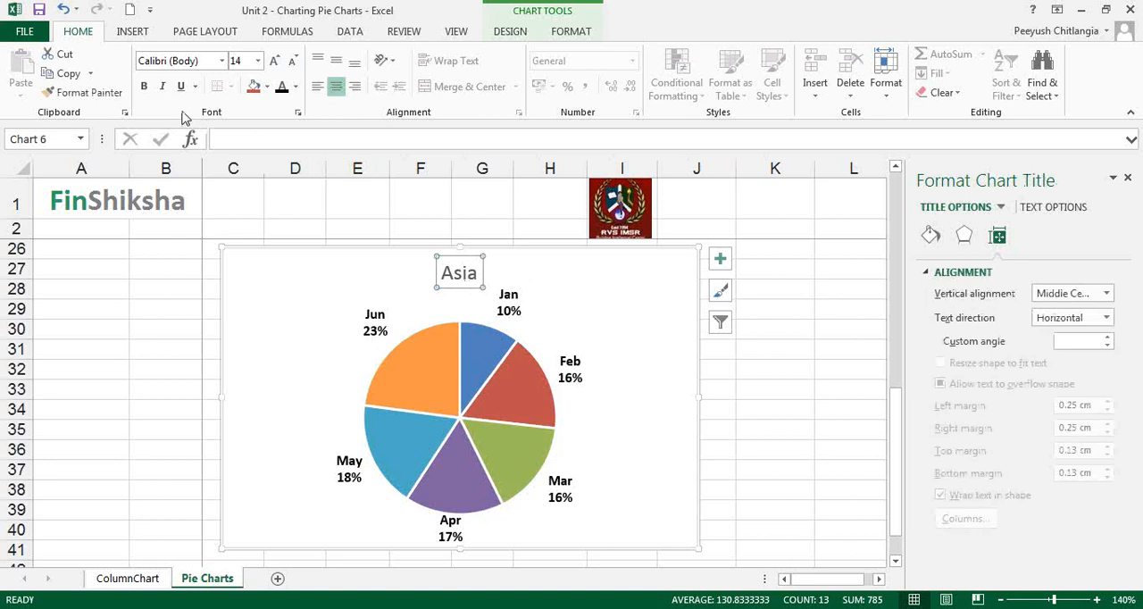
{"action": "left_click", "coordinate": [144, 85]}
{"action": "left_click", "coordinate": [295, 88]}
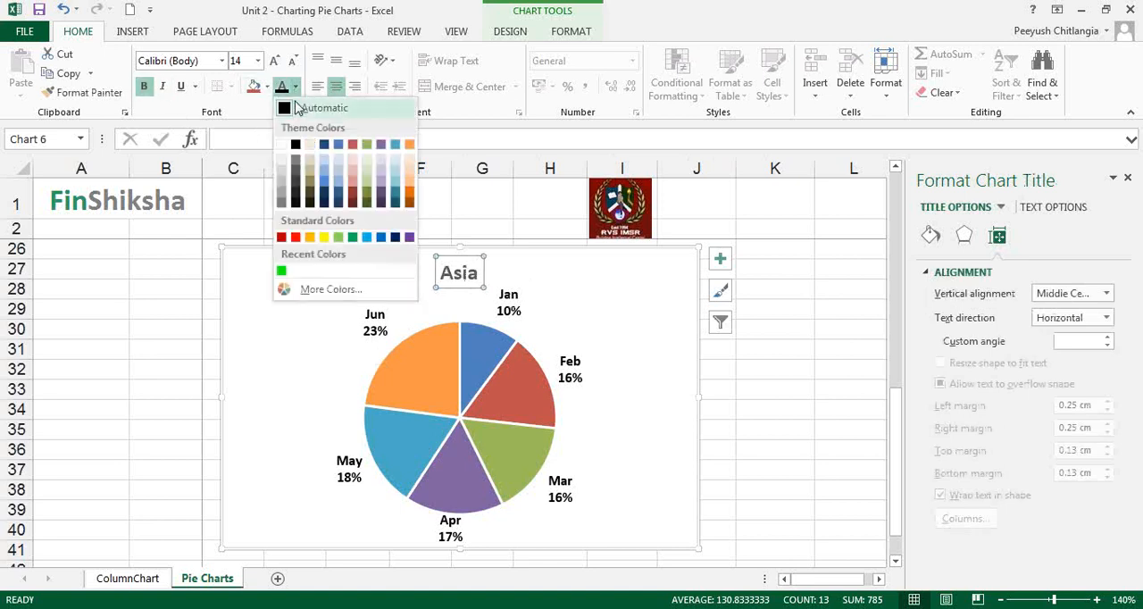
{"action": "left_click", "coordinate": [325, 175]}
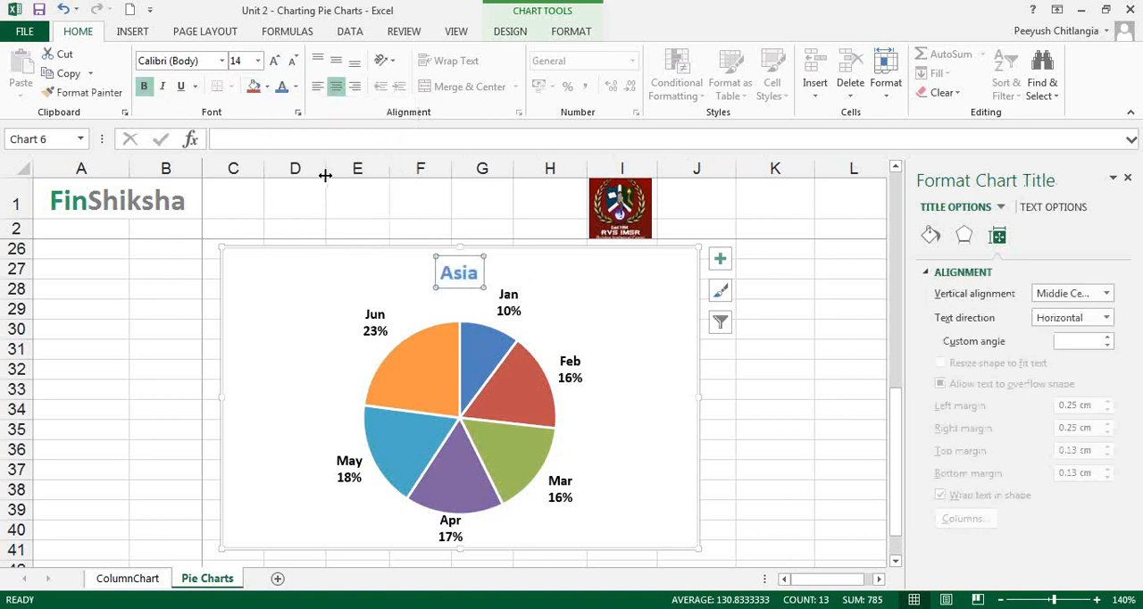
{"action": "left_click", "coordinate": [600, 291]}
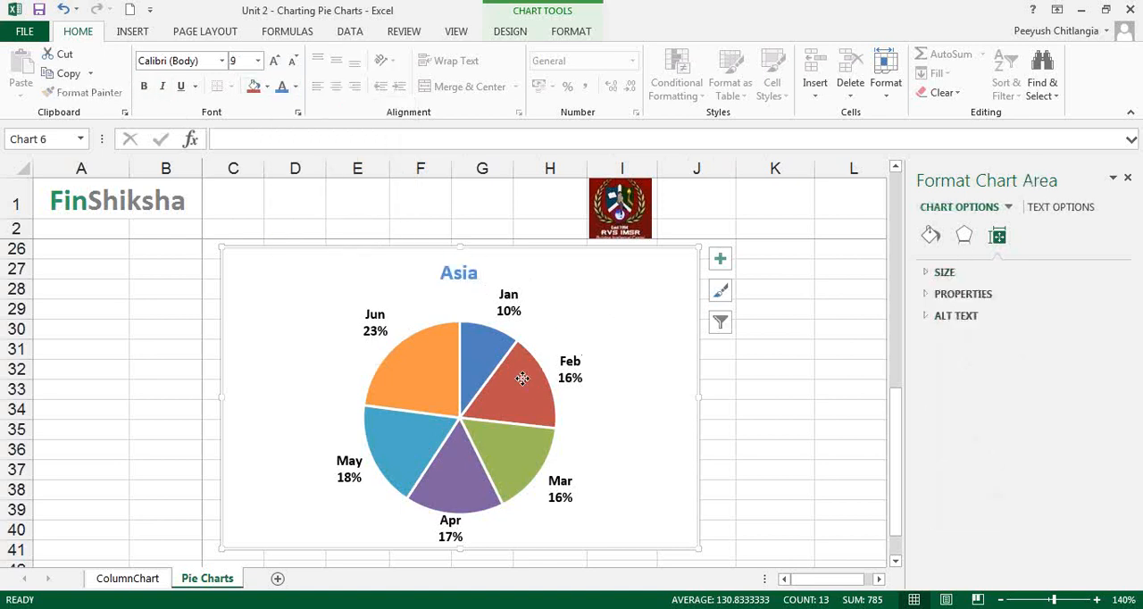
Change the chart type to 3-D Pie and apply chart Style 4.
{"action": "left_click", "coordinate": [523, 378]}
{"action": "left_click", "coordinate": [610, 259]}
{"action": "left_click", "coordinate": [561, 36]}
{"action": "left_click", "coordinate": [509, 33]}
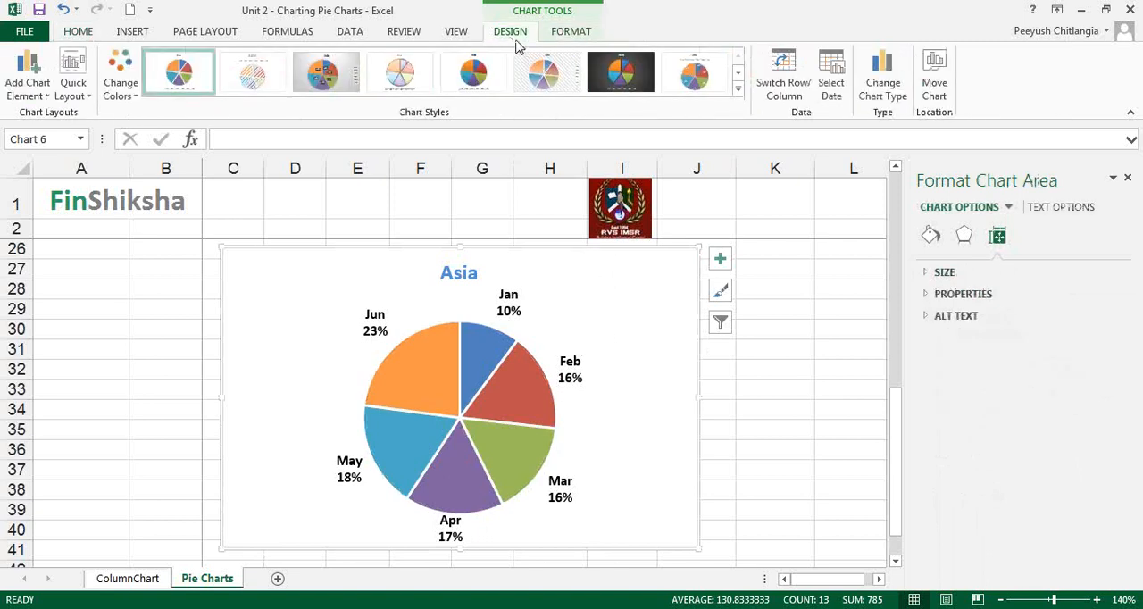
{"action": "left_click", "coordinate": [884, 90]}
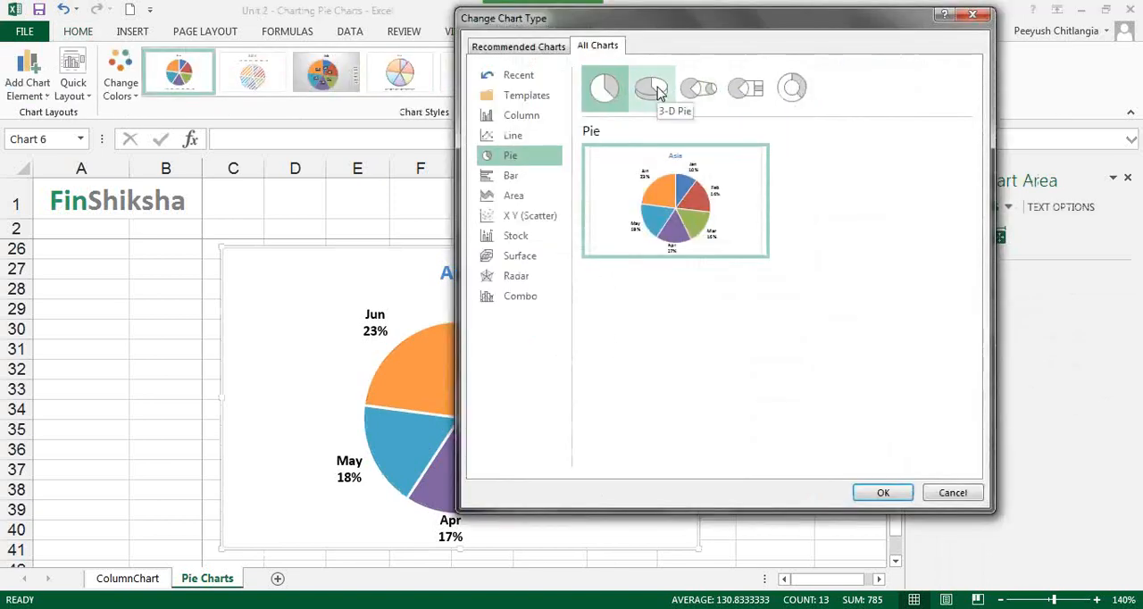
{"action": "left_click", "coordinate": [654, 91]}
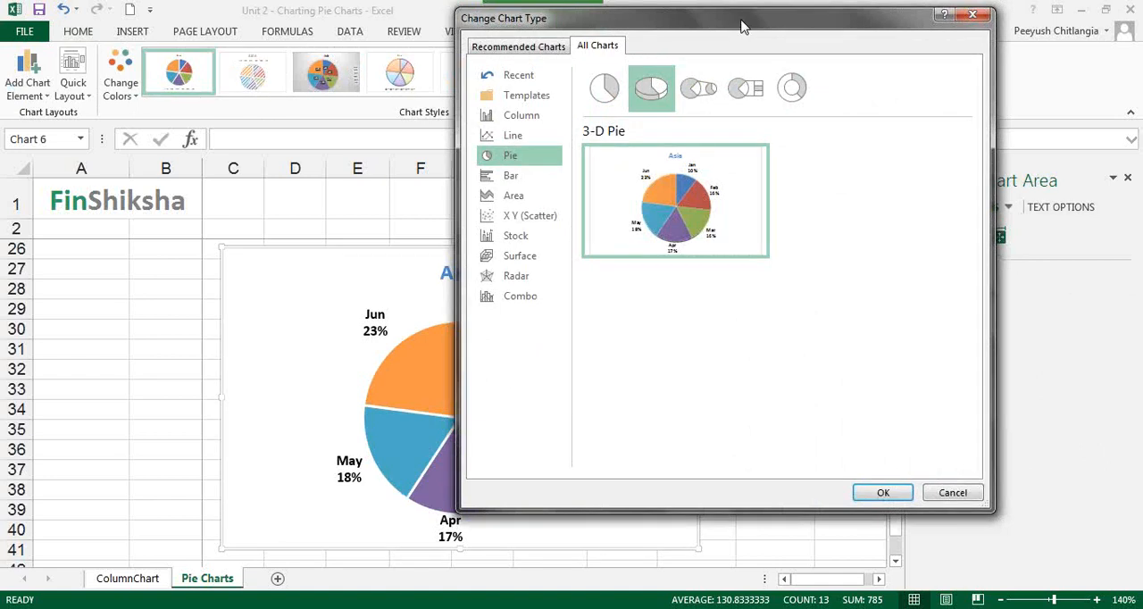
{"action": "left_click_drag", "start_coordinate": [742, 26], "coordinate": [850, 35]}
{"action": "double_click", "coordinate": [755, 102]}
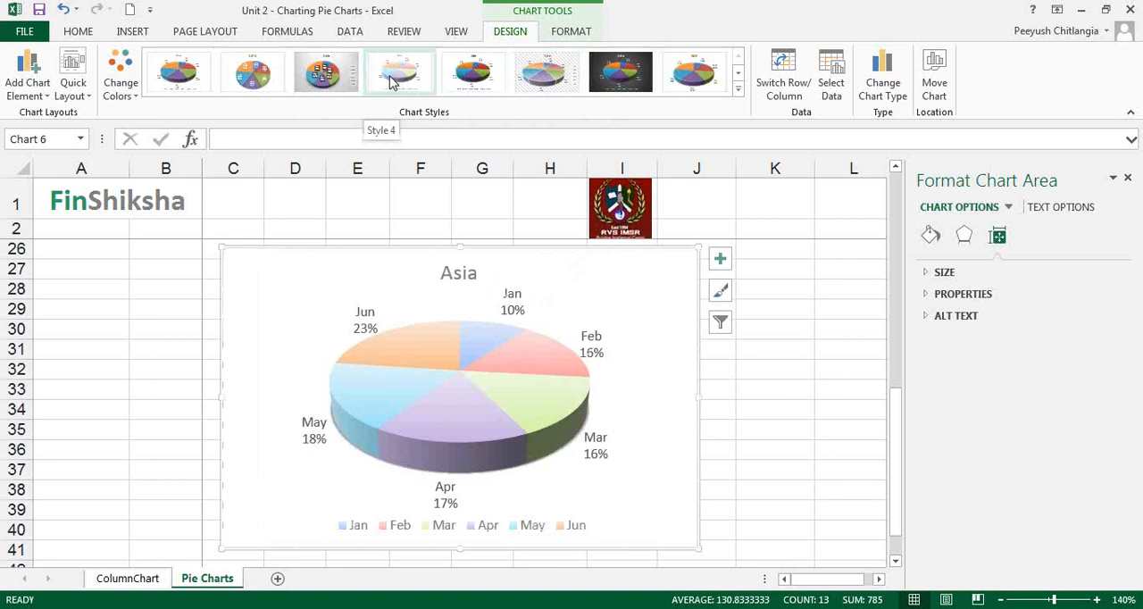
{"action": "left_click", "coordinate": [391, 81]}
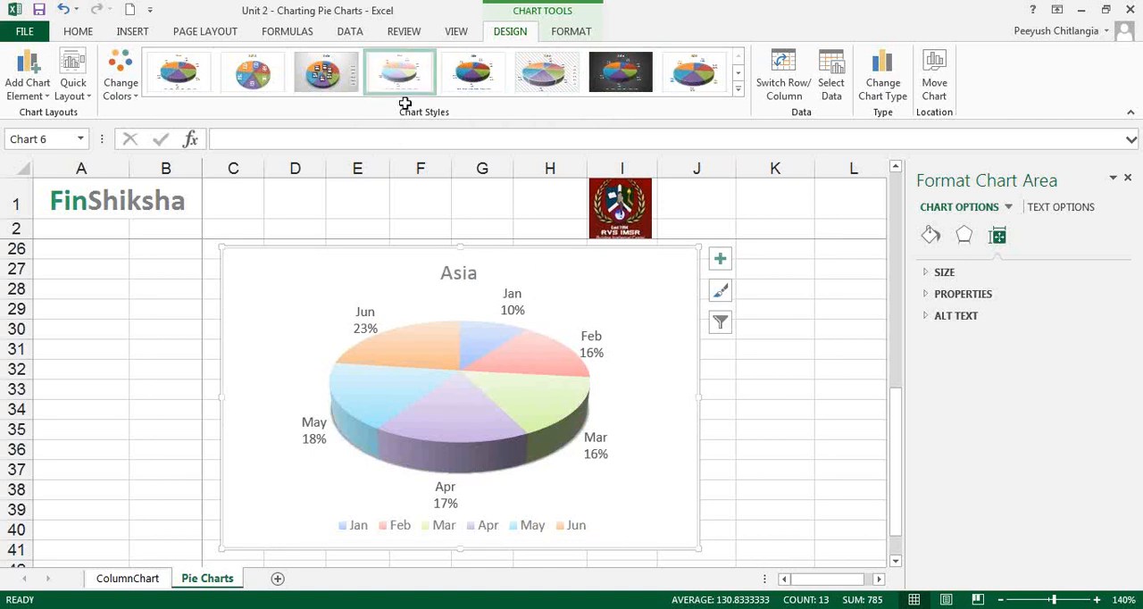
Remove the category name from the data labels and position them at Inside End.
{"action": "left_click", "coordinate": [523, 314]}
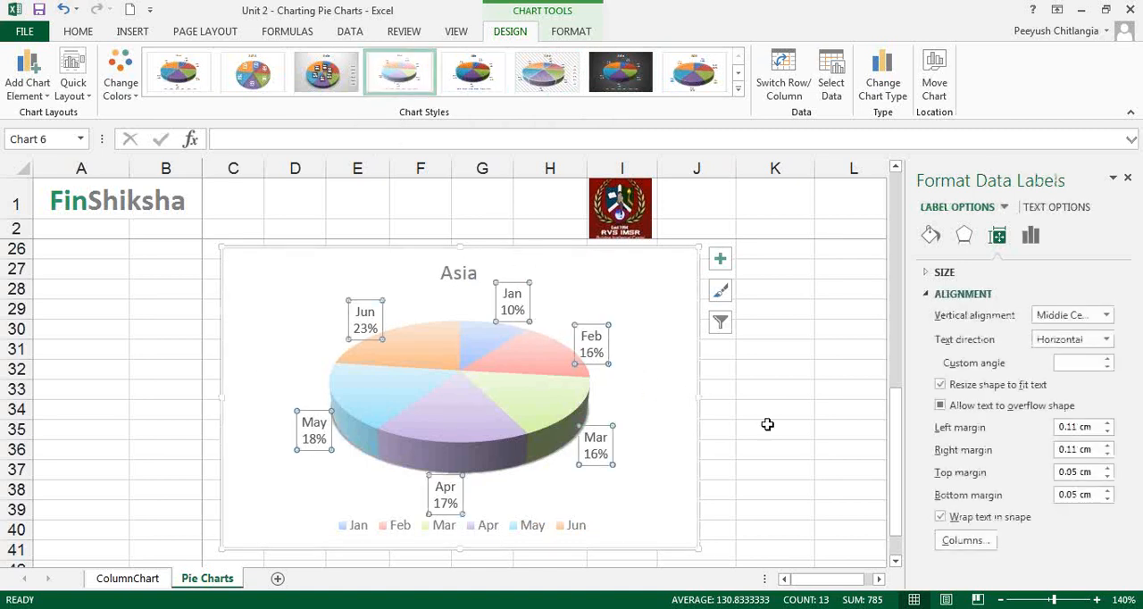
{"action": "right_click", "coordinate": [598, 344]}
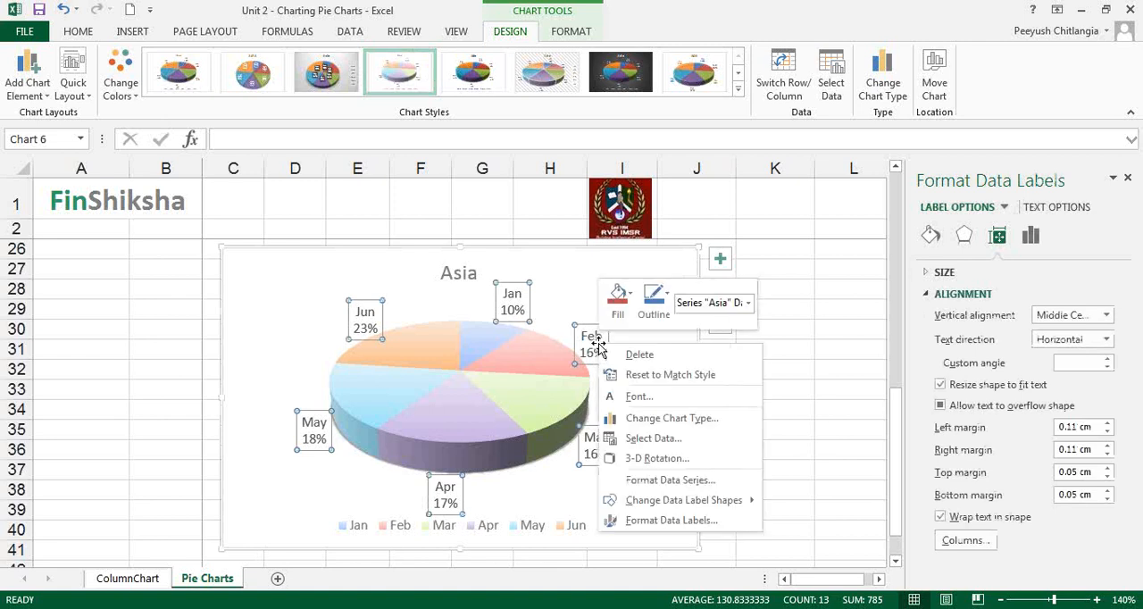
{"action": "left_click", "coordinate": [671, 520]}
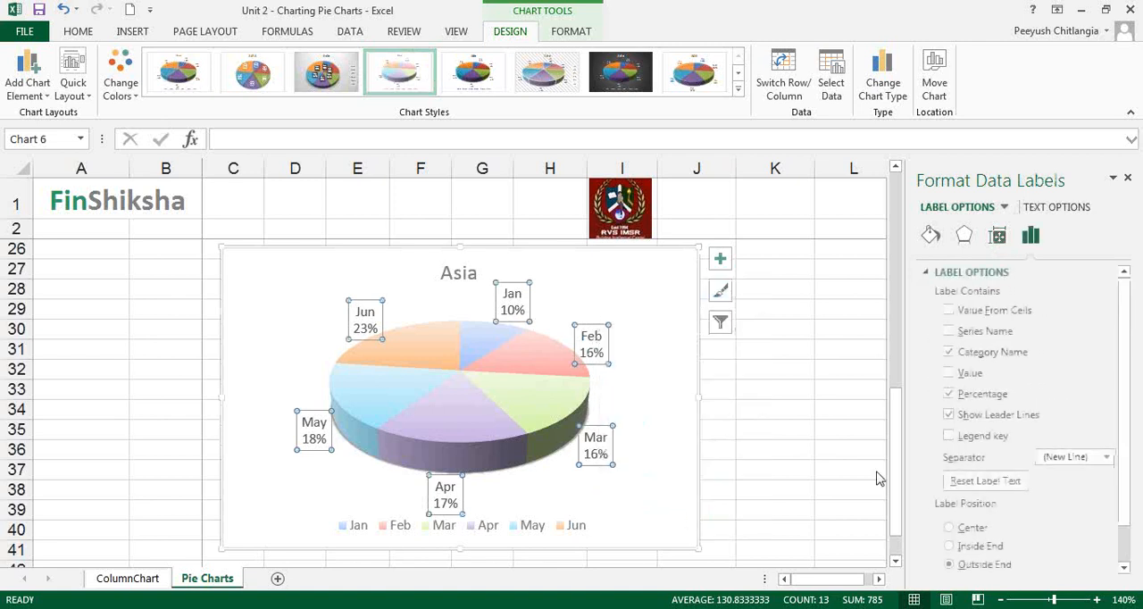
{"action": "left_click", "coordinate": [963, 354]}
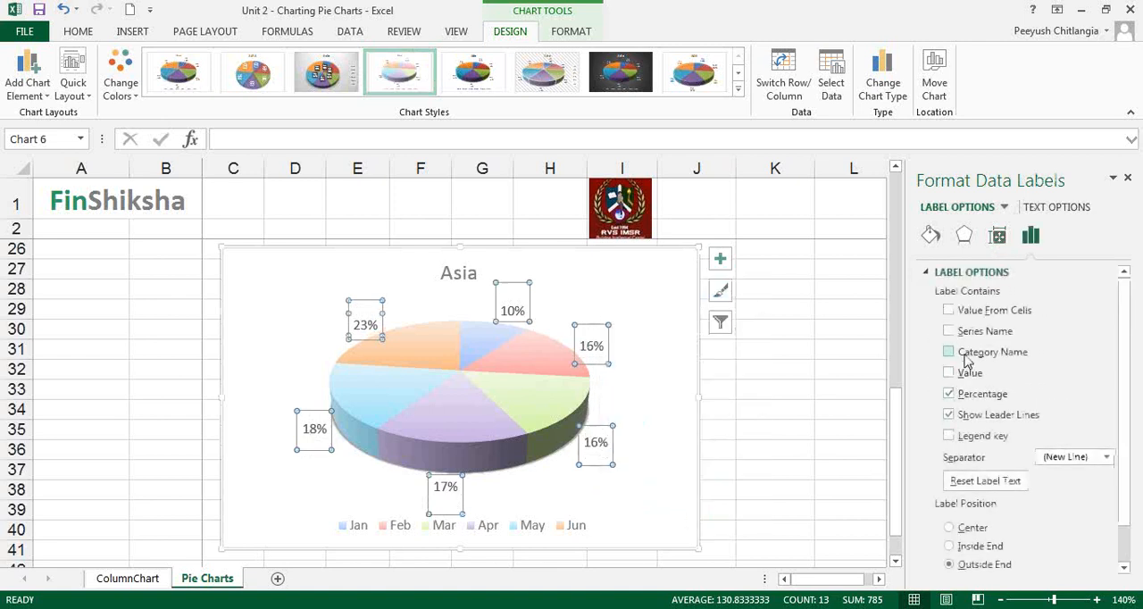
{"action": "left_click", "coordinate": [967, 547]}
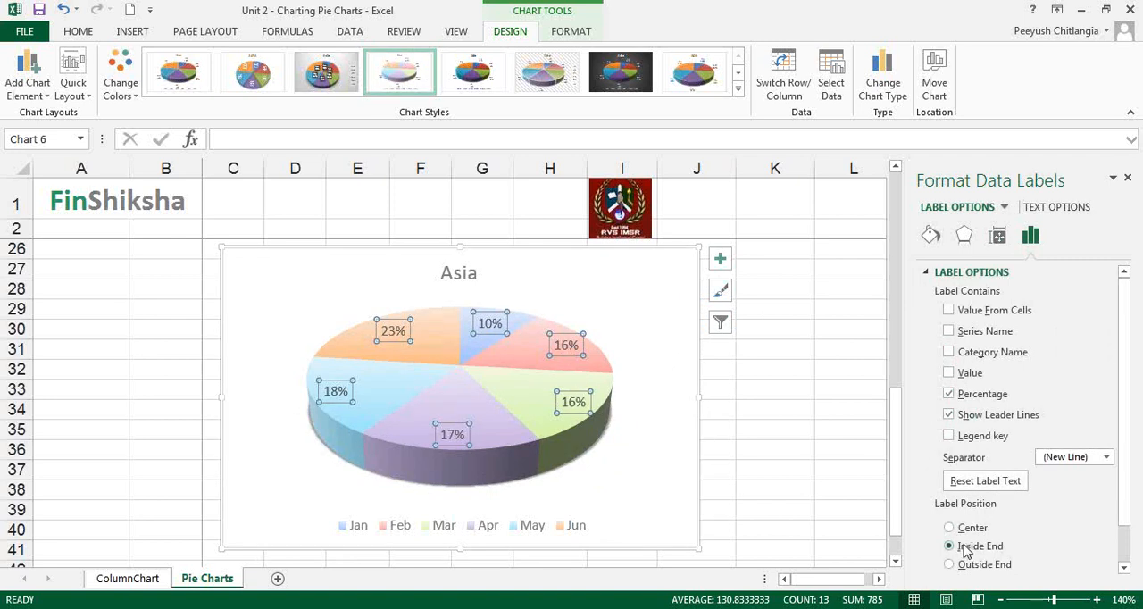
Delete the percentage data labels and add value data labels at Inside End to the pie series.
{"action": "left_click", "coordinate": [965, 398]}
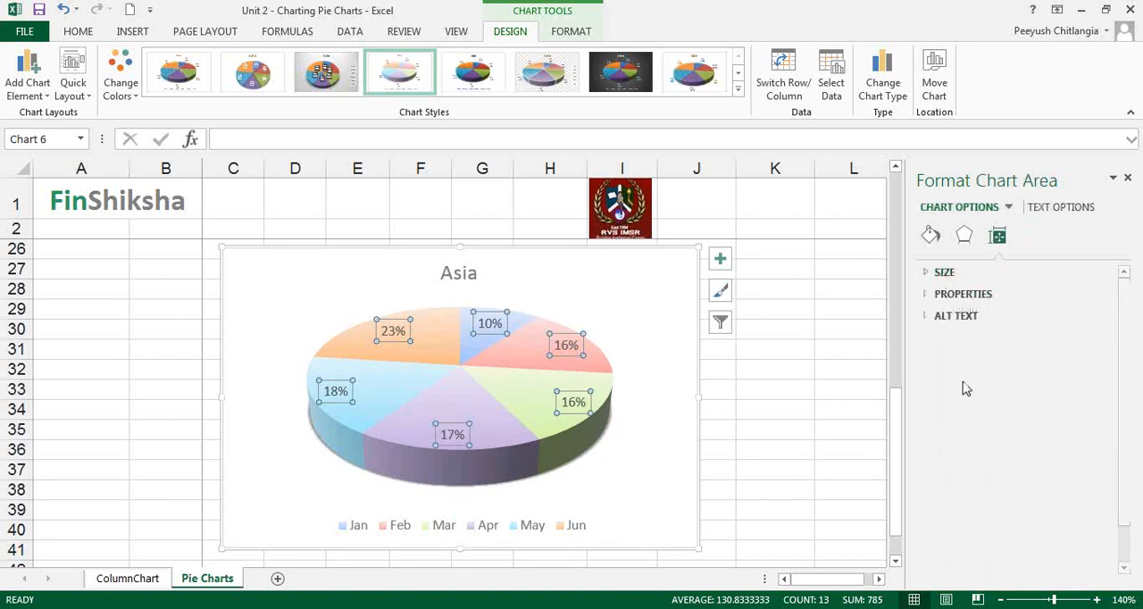
{"action": "left_click", "coordinate": [561, 369]}
{"action": "left_click", "coordinate": [27, 76]}
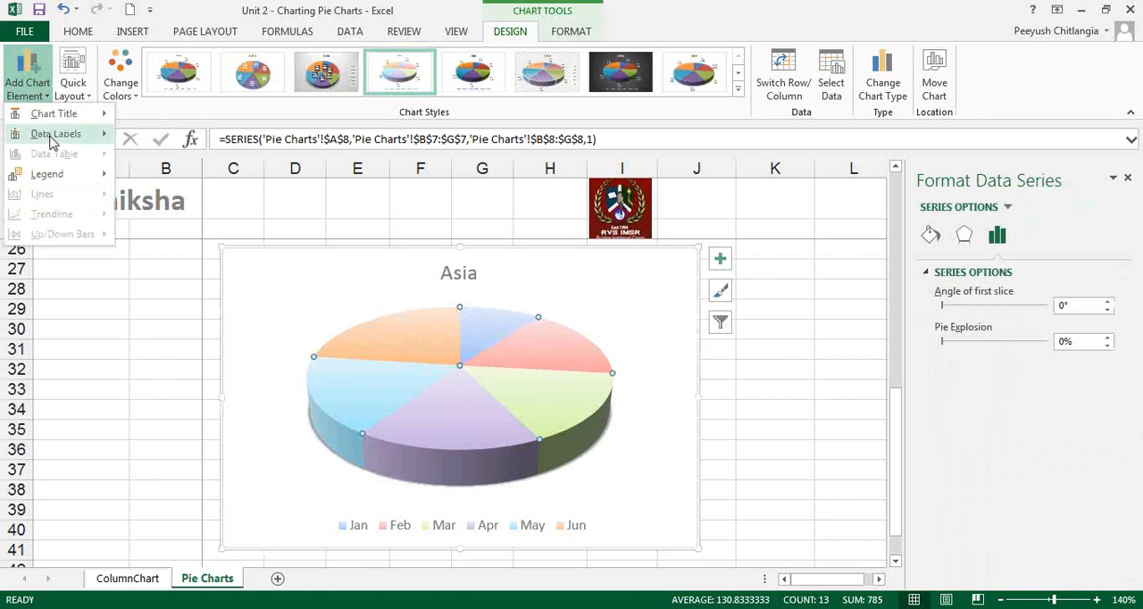
{"action": "mouse_move", "coordinate": [55, 133]}
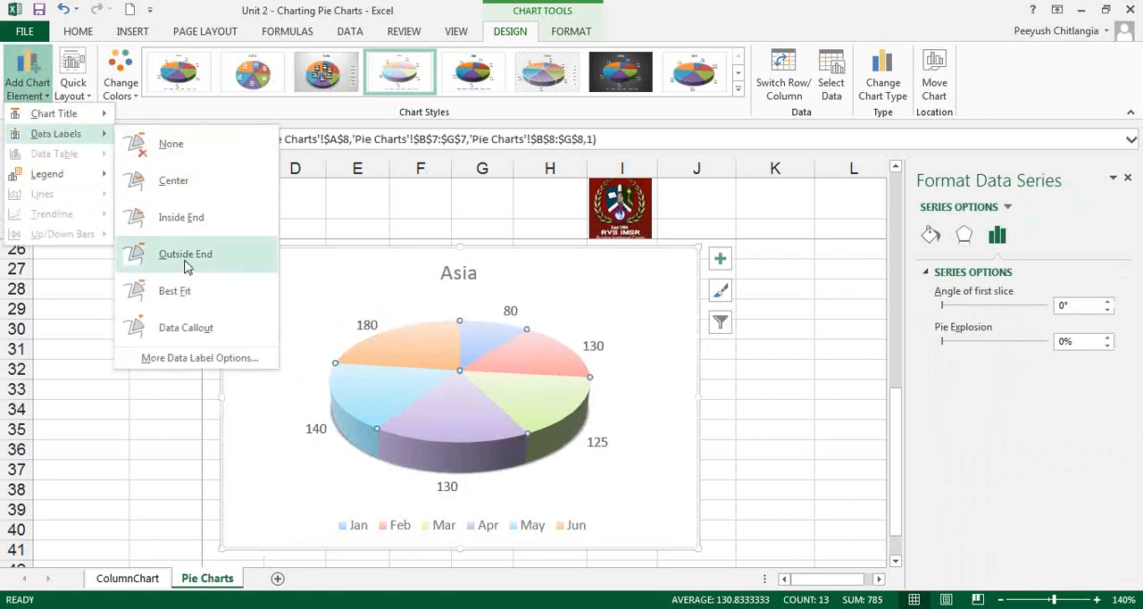
{"action": "left_click", "coordinate": [178, 220]}
{"action": "left_click", "coordinate": [568, 348]}
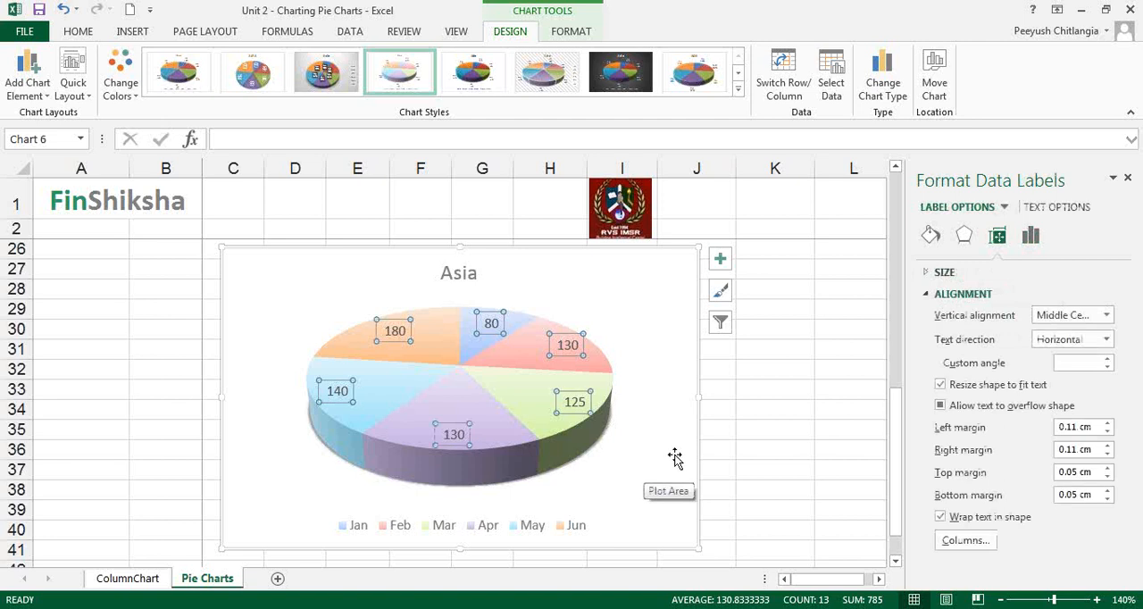
Try the Pie of Pie chart type on the Asia chart, and undo the change.
{"action": "left_click", "coordinate": [881, 93]}
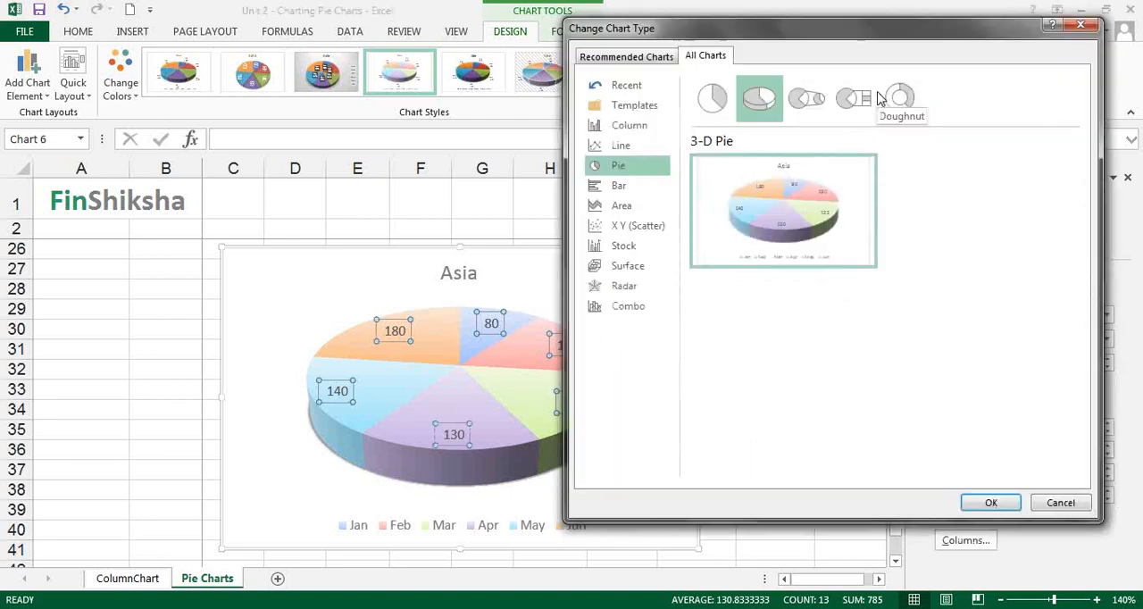
{"action": "left_click", "coordinate": [806, 95]}
{"action": "mouse_move", "coordinate": [803, 223]}
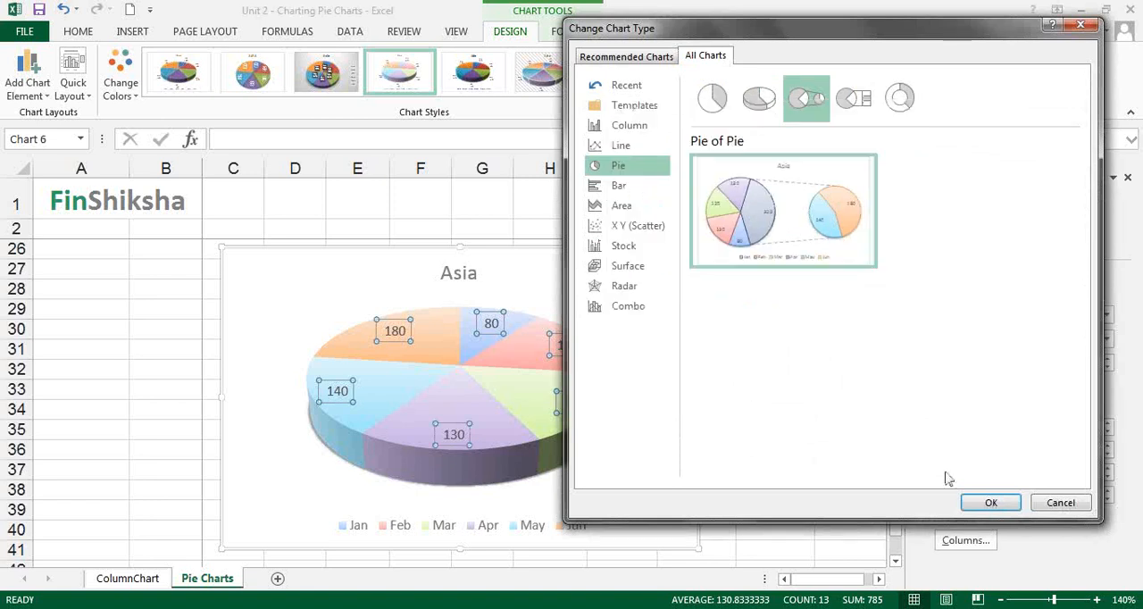
{"action": "left_click", "coordinate": [993, 511]}
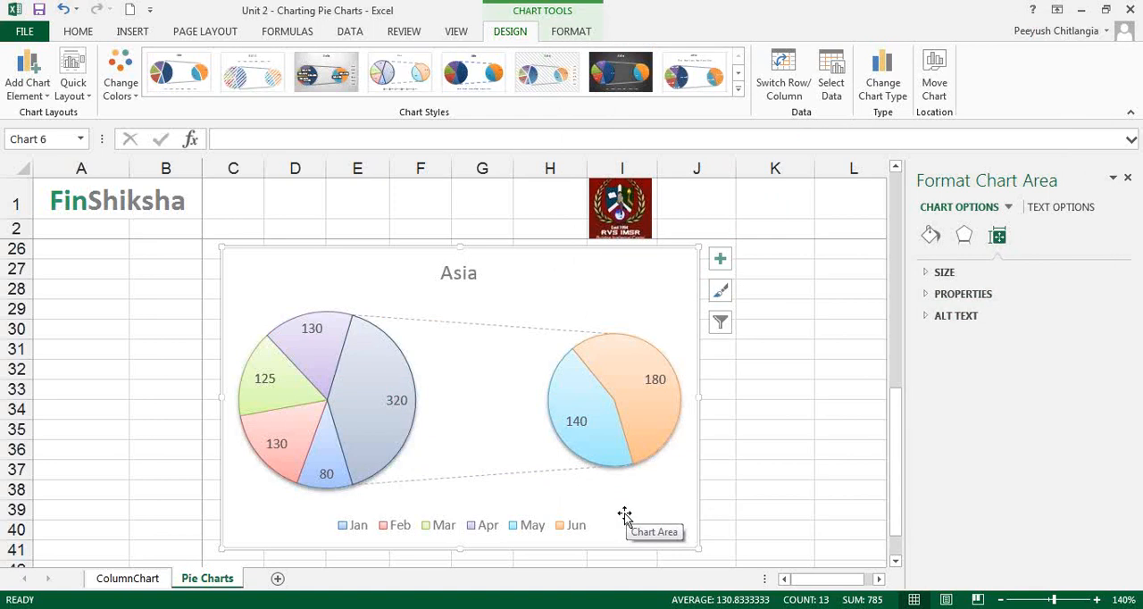
{"action": "key", "text": "ctrl+z"}
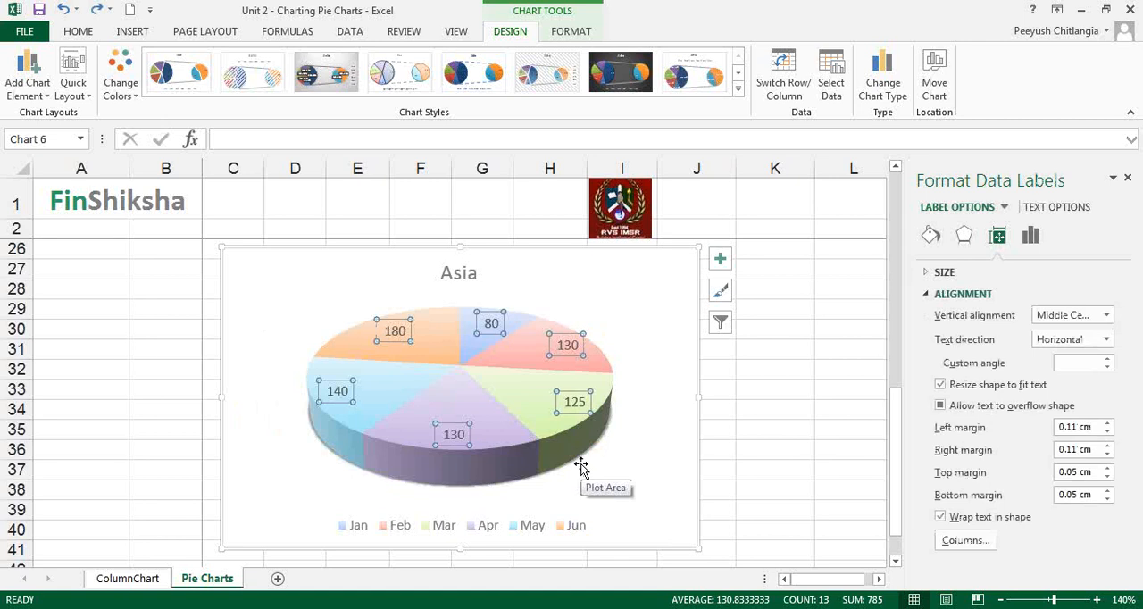
Change the Asia chart's type to Bar of Pie.
{"action": "left_click", "coordinate": [882, 99]}
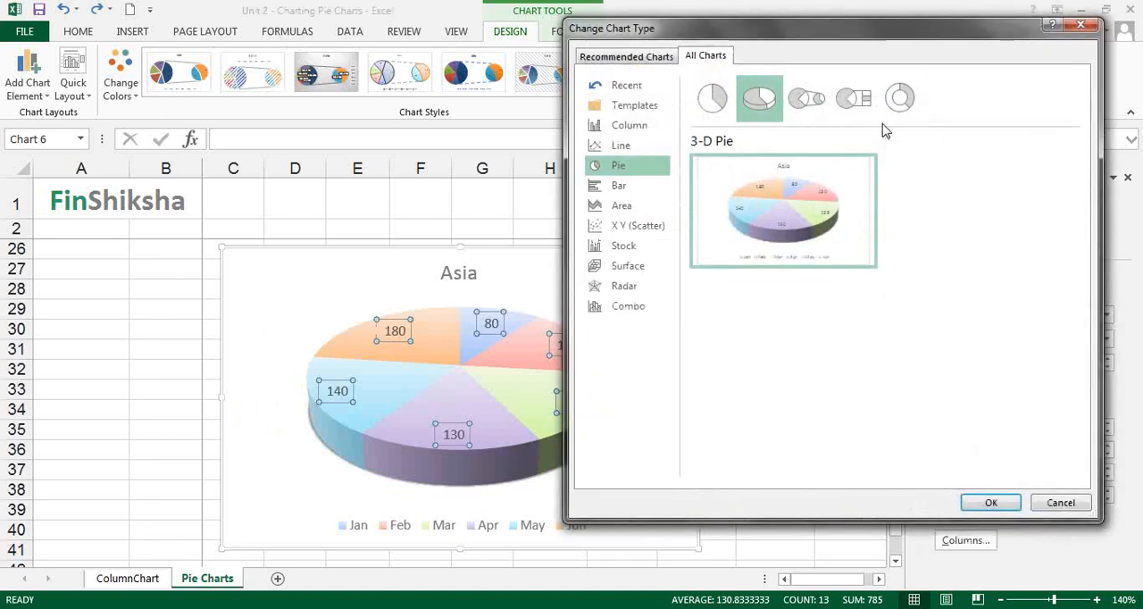
{"action": "left_click", "coordinate": [865, 108]}
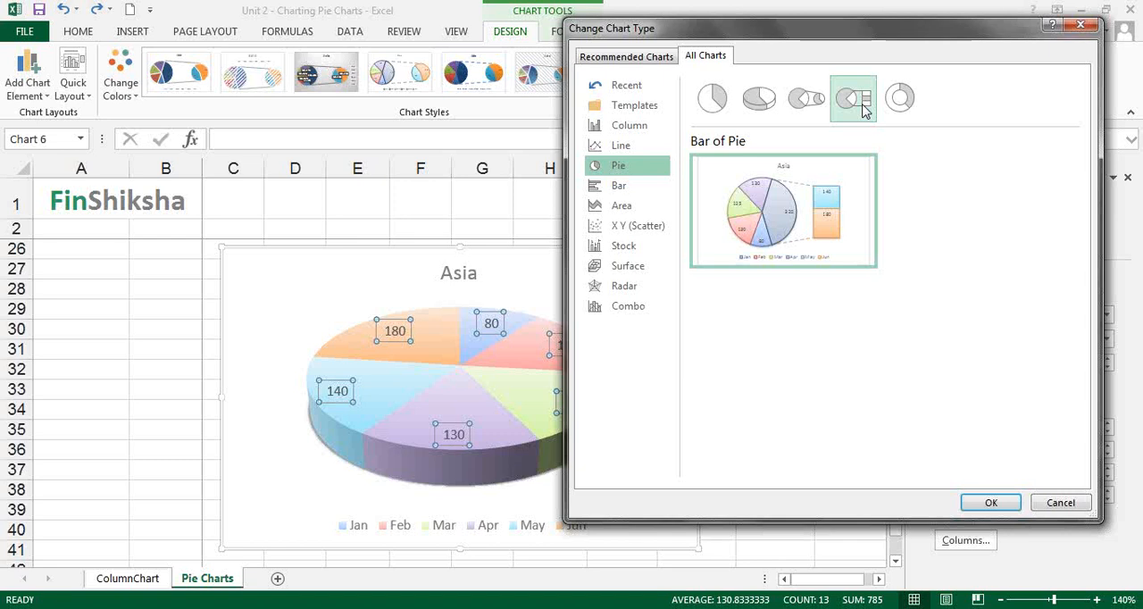
{"action": "left_click", "coordinate": [989, 502]}
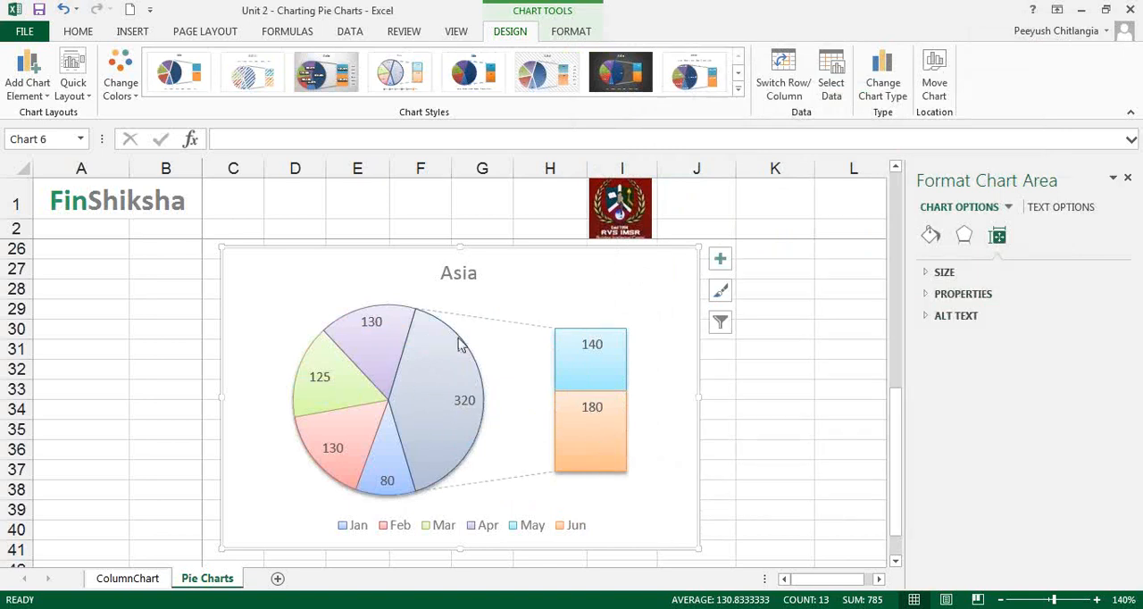
Change the Asia chart's type to Doughnut and deselect the chart.
{"action": "left_click", "coordinate": [892, 90]}
{"action": "left_click", "coordinate": [899, 113]}
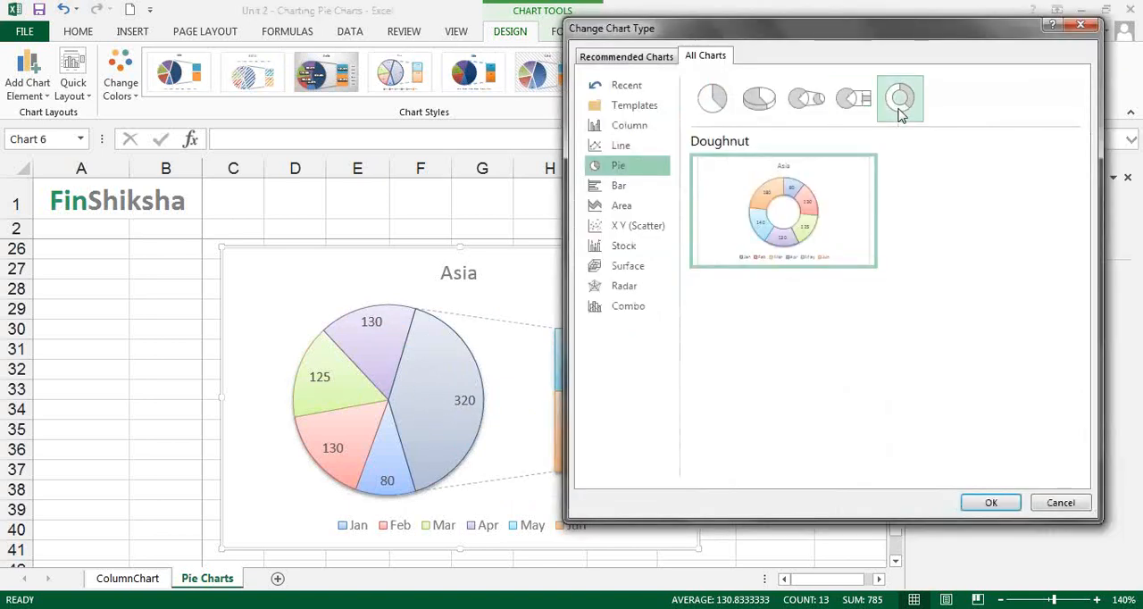
{"action": "left_click", "coordinate": [987, 502]}
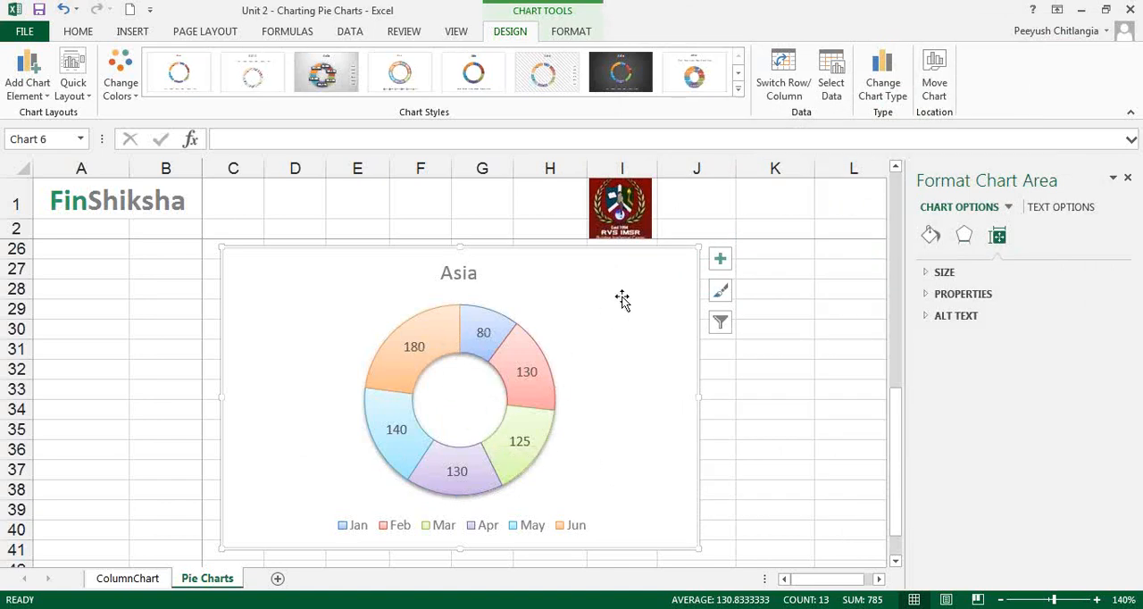
{"action": "left_click", "coordinate": [760, 344]}
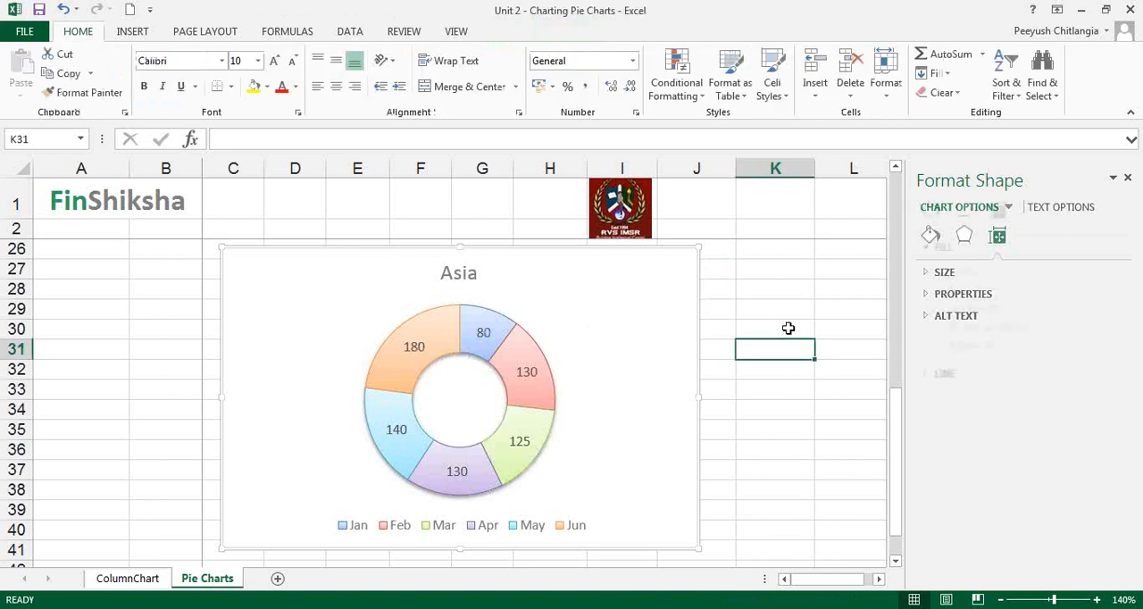
Close the formatting pane and insert a 2-D pie chart of the regions' totals from A7:A11 and H7:H11.
{"action": "scroll", "coordinate": [714, 322], "scroll_direction": "up", "scroll_amount": 7}
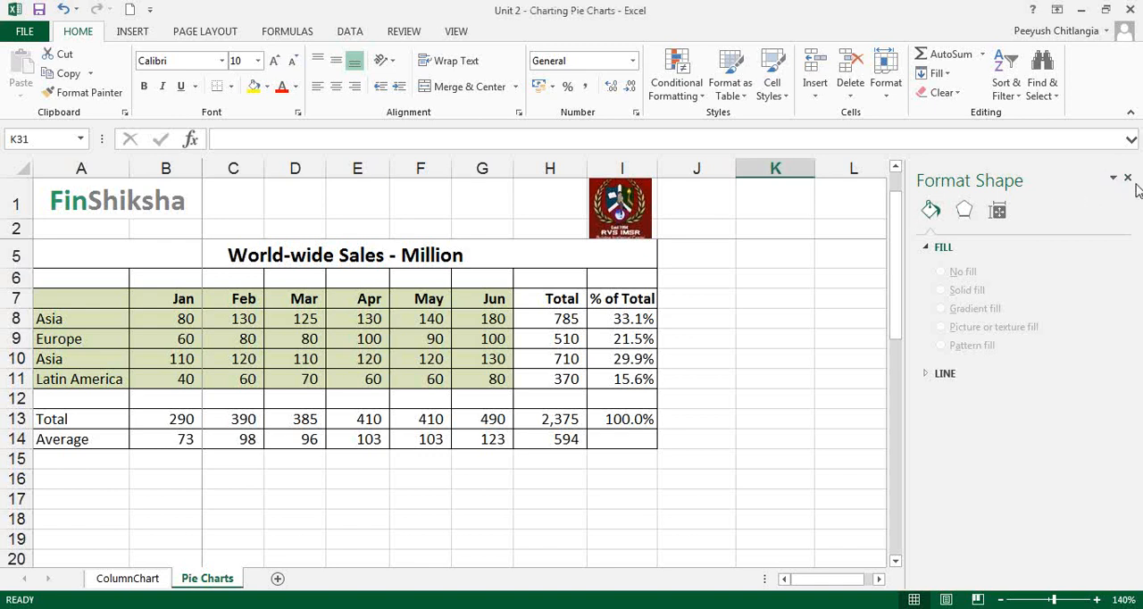
{"action": "left_click", "coordinate": [1126, 178]}
{"action": "left_click", "coordinate": [535, 319]}
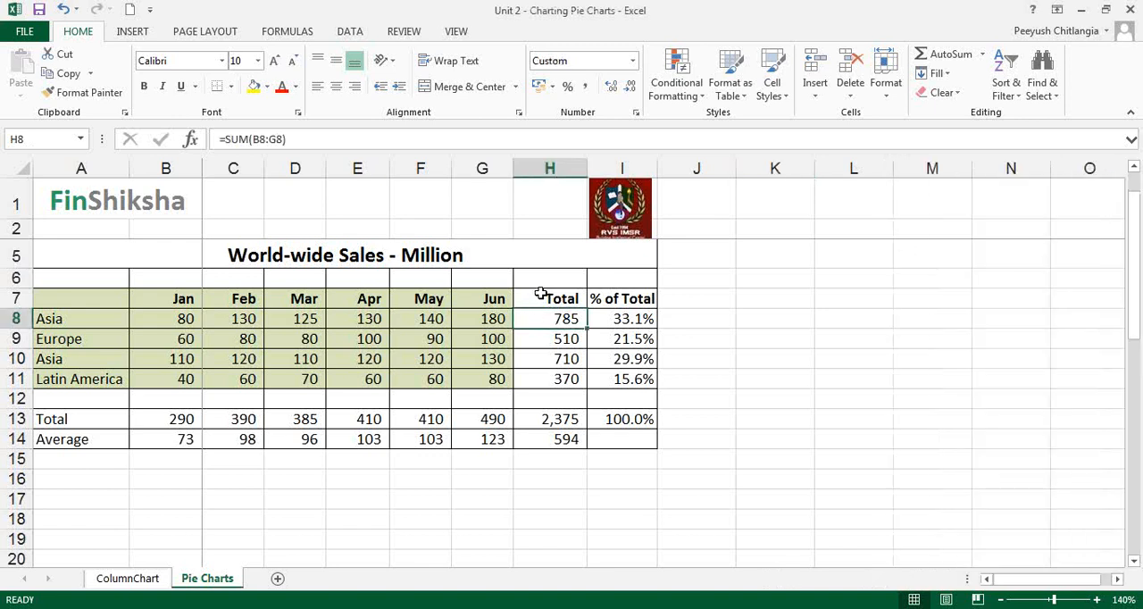
{"action": "left_click_drag", "start_coordinate": [541, 295], "coordinate": [541, 378]}
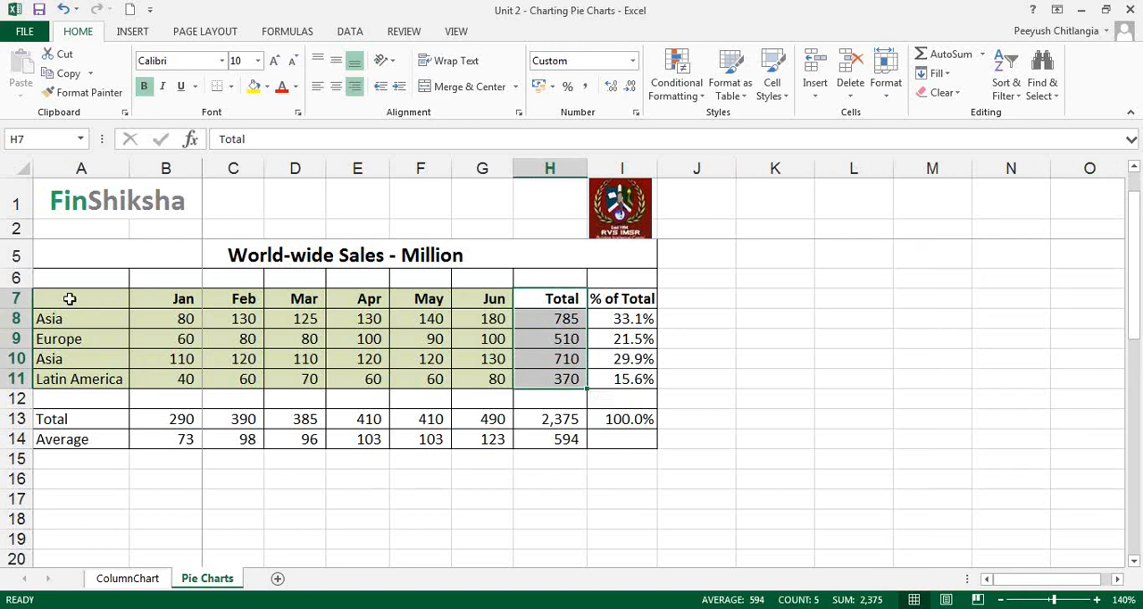
{"action": "key", "text": "ctrl+q"}
{"action": "left_click_drag", "start_coordinate": [70, 299], "coordinate": [89, 377]}
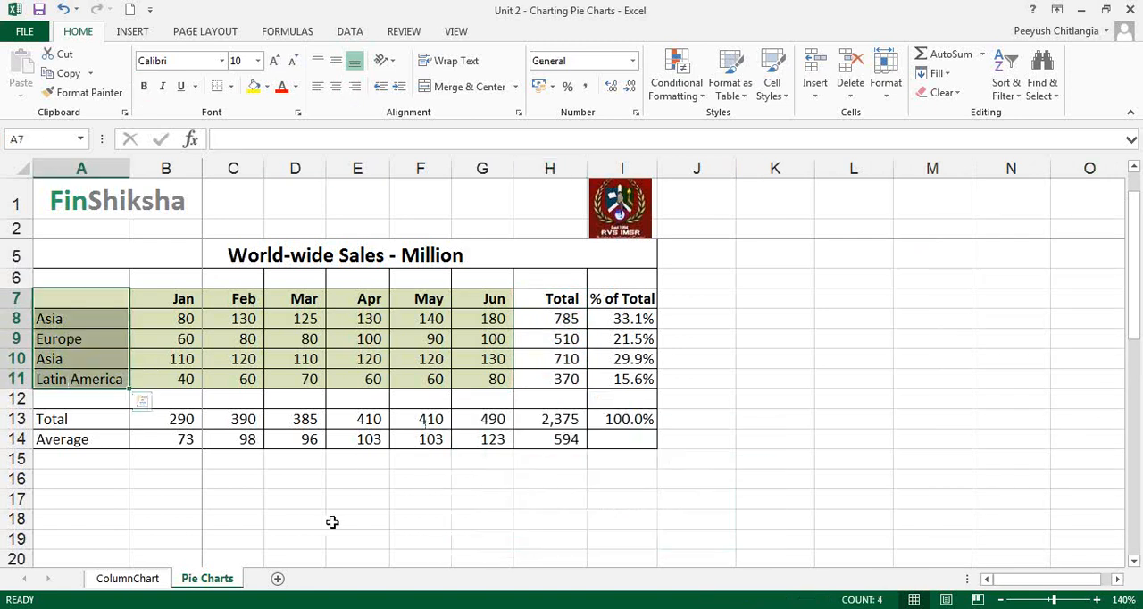
{"action": "left_click_drag", "start_coordinate": [582, 299], "coordinate": [561, 390]}
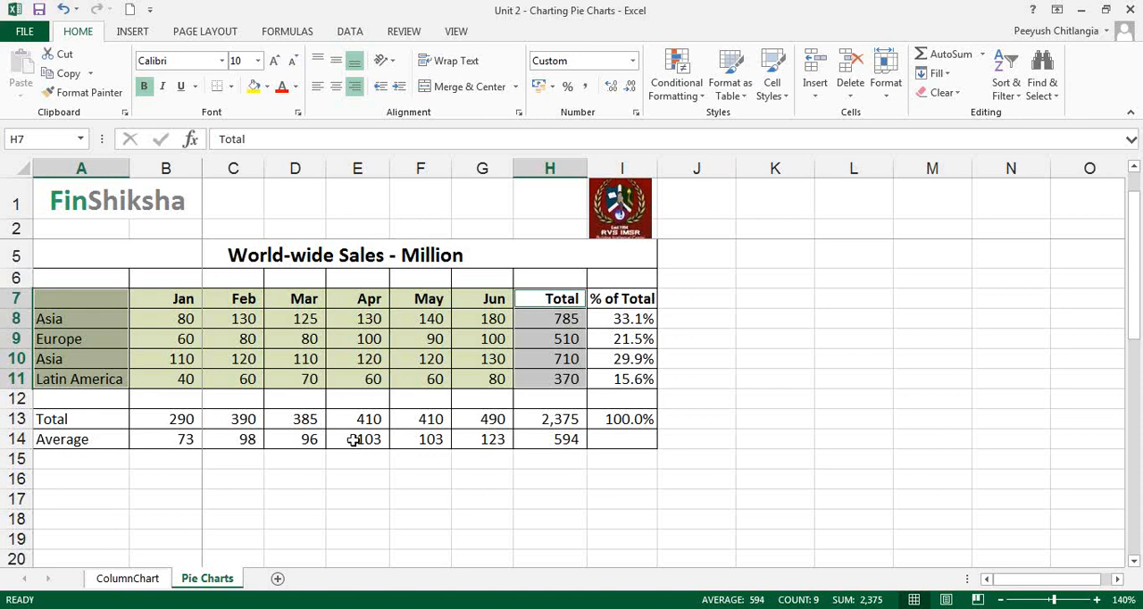
{"action": "left_click", "coordinate": [134, 34]}
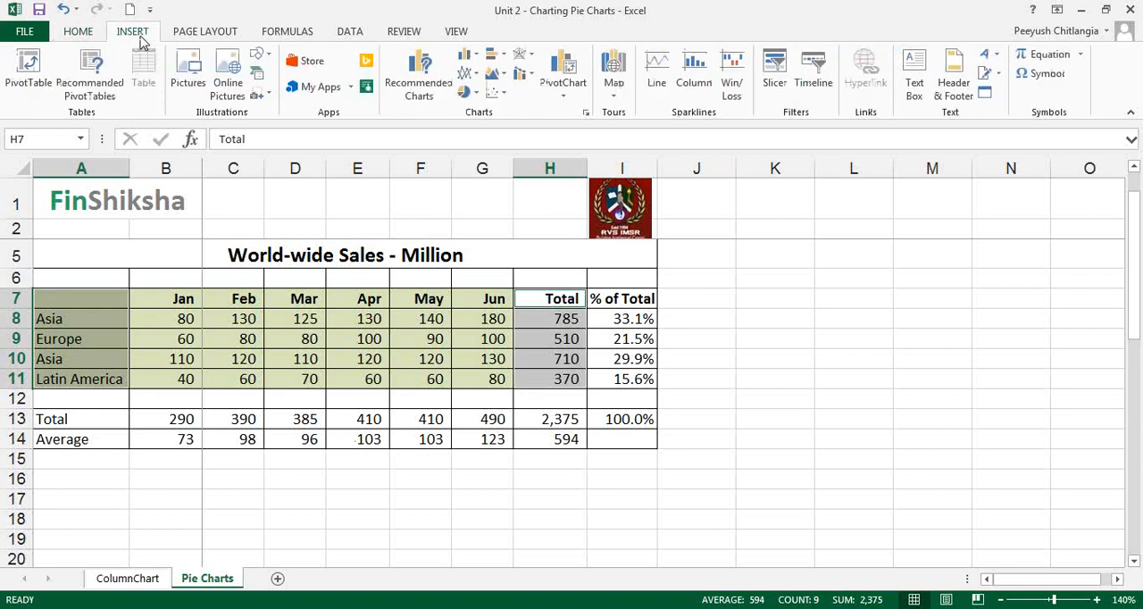
{"action": "left_click", "coordinate": [466, 92]}
{"action": "left_click", "coordinate": [479, 143]}
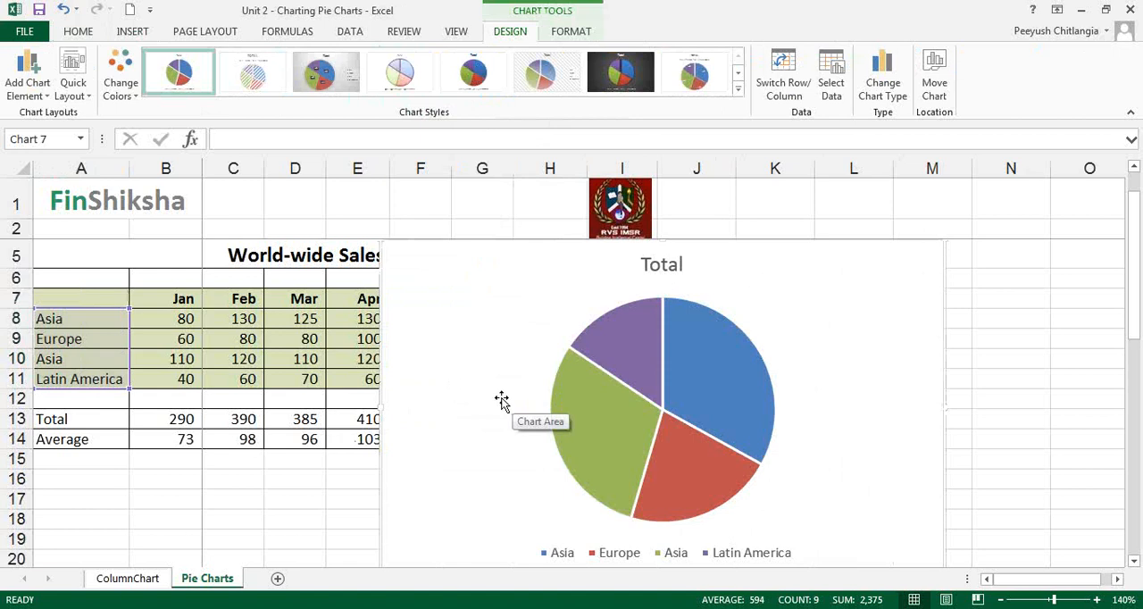
Move the regions' totals pie chart over the sales table and add Inside End data labels.
{"action": "left_click_drag", "start_coordinate": [471, 298], "coordinate": [304, 277]}
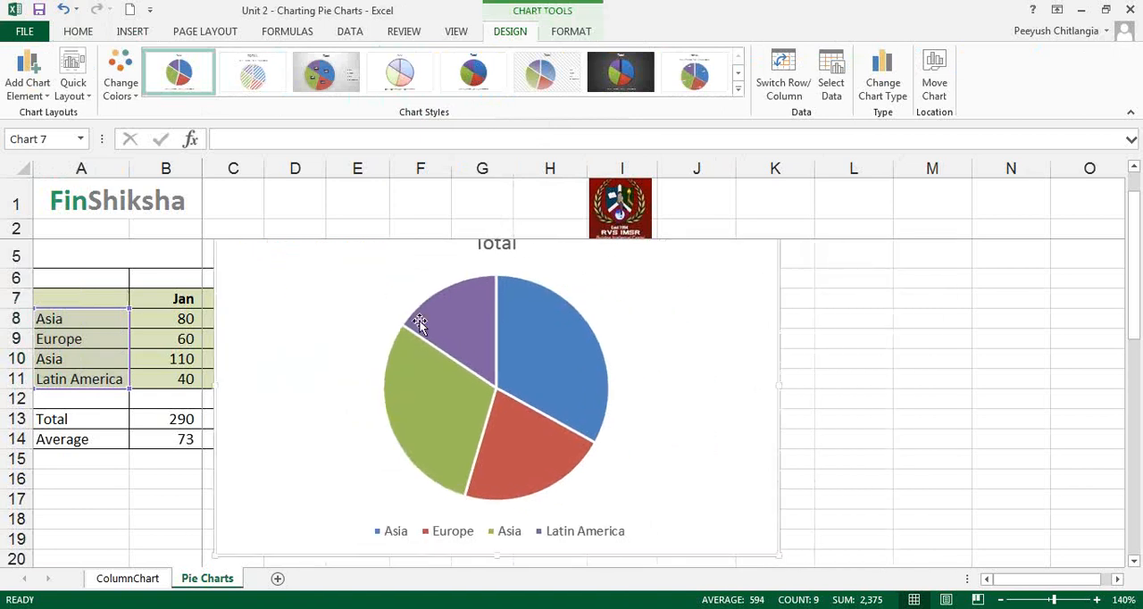
{"action": "left_click", "coordinate": [28, 82]}
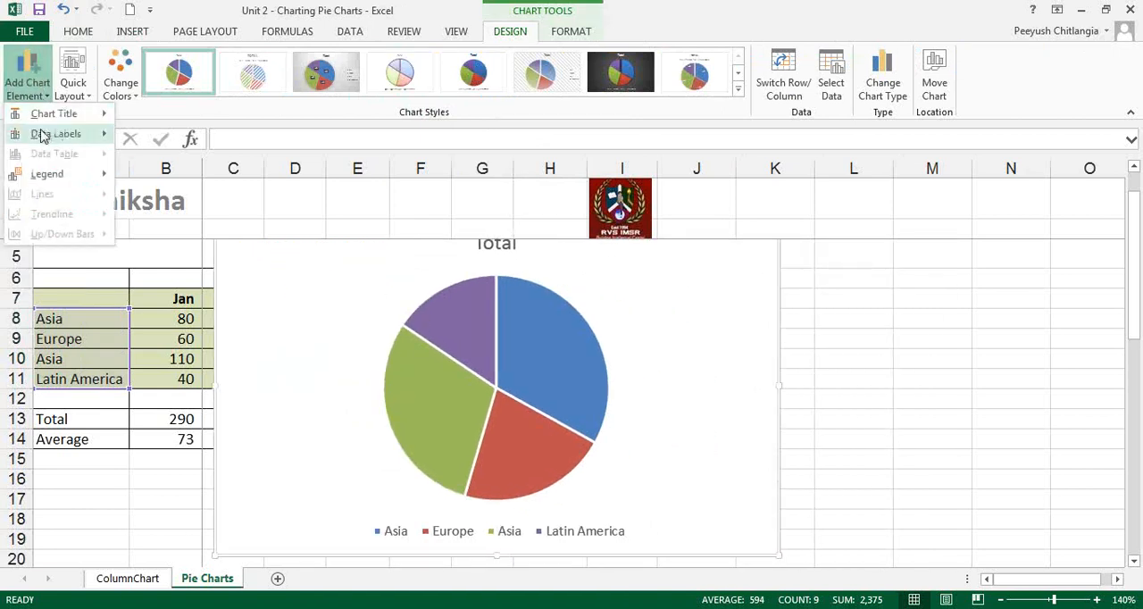
{"action": "mouse_move", "coordinate": [40, 134]}
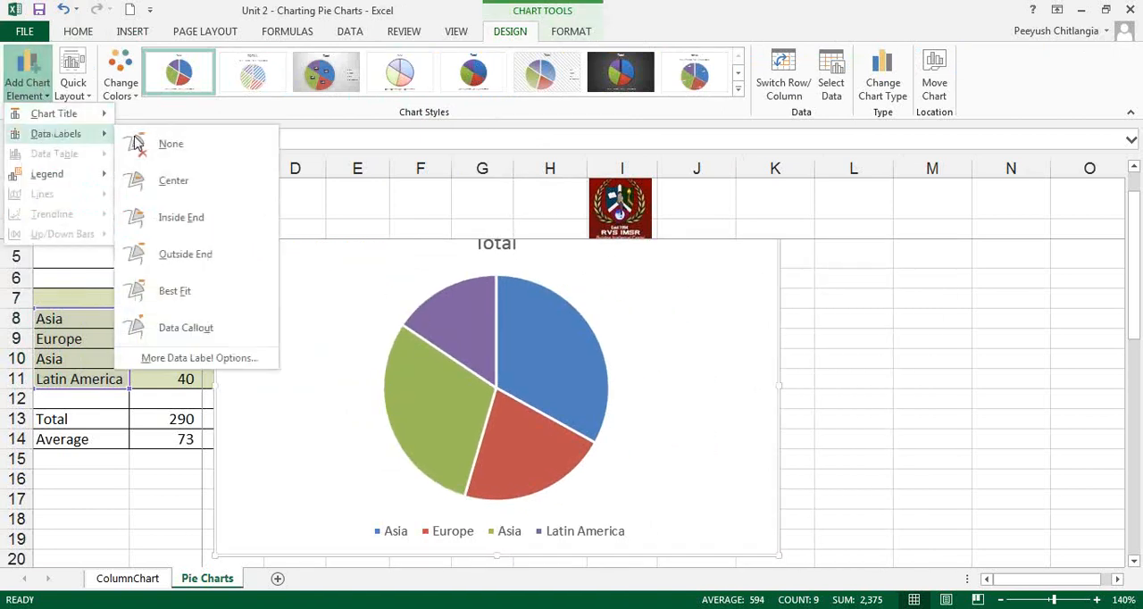
{"action": "left_click", "coordinate": [179, 219]}
Change the position of the totals chart's data labels to Best Fit.
{"action": "left_click", "coordinate": [28, 85]}
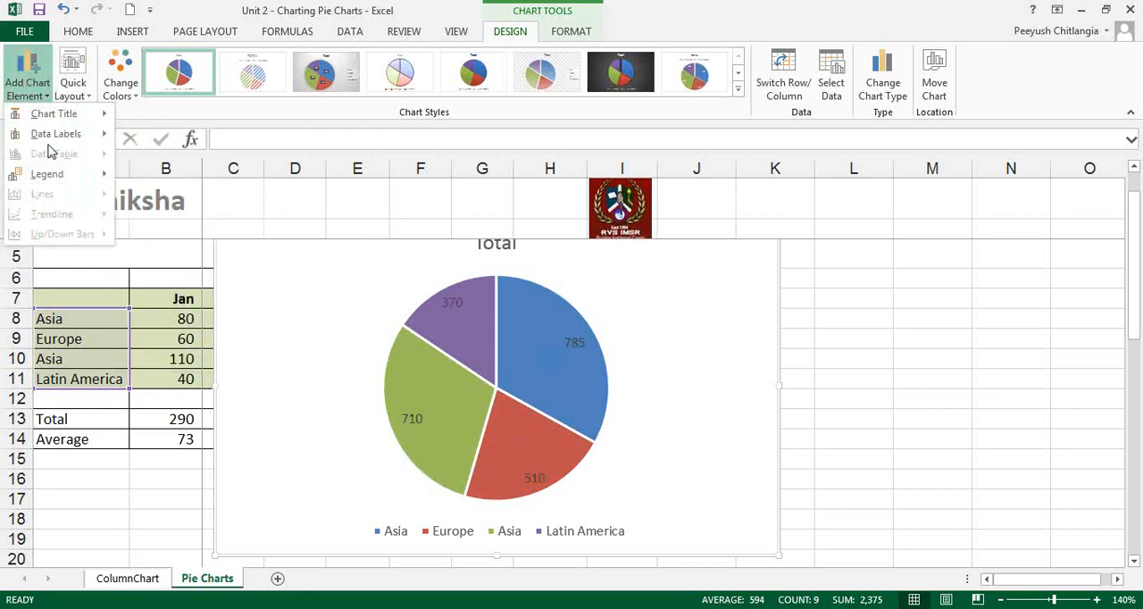
{"action": "mouse_move", "coordinate": [55, 134]}
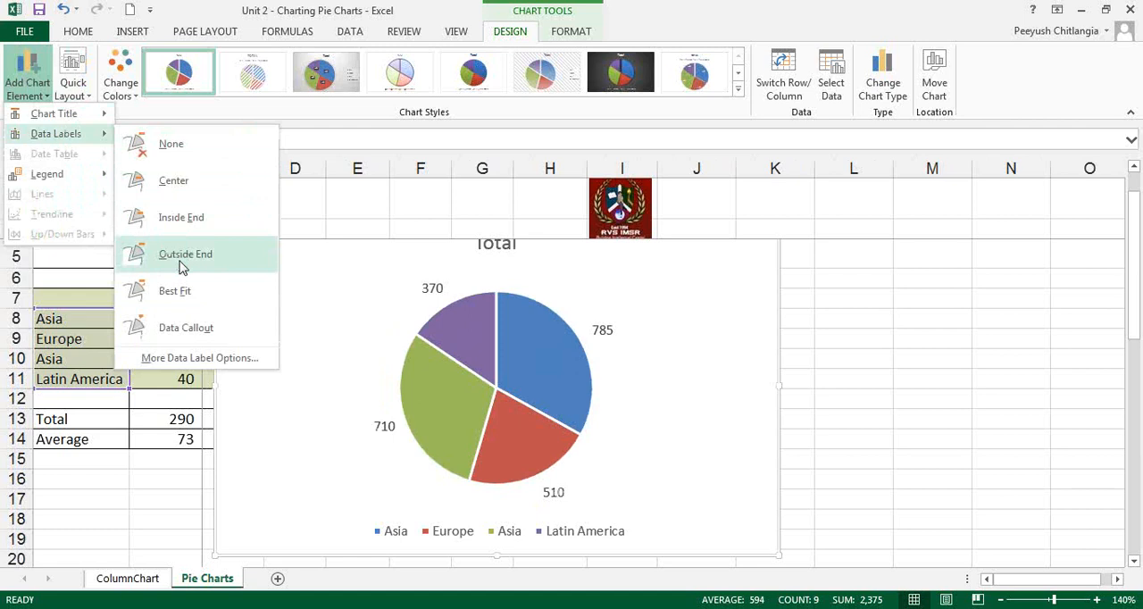
{"action": "left_click", "coordinate": [183, 292]}
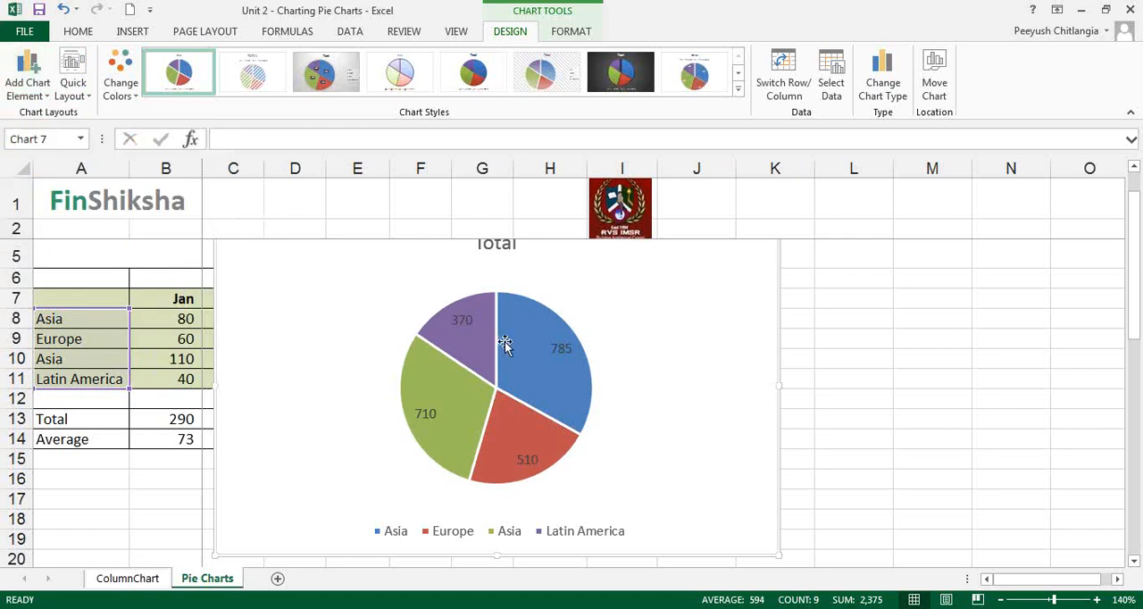
Make the pie chart's data labels bold and colour their text white.
{"action": "left_click", "coordinate": [558, 355]}
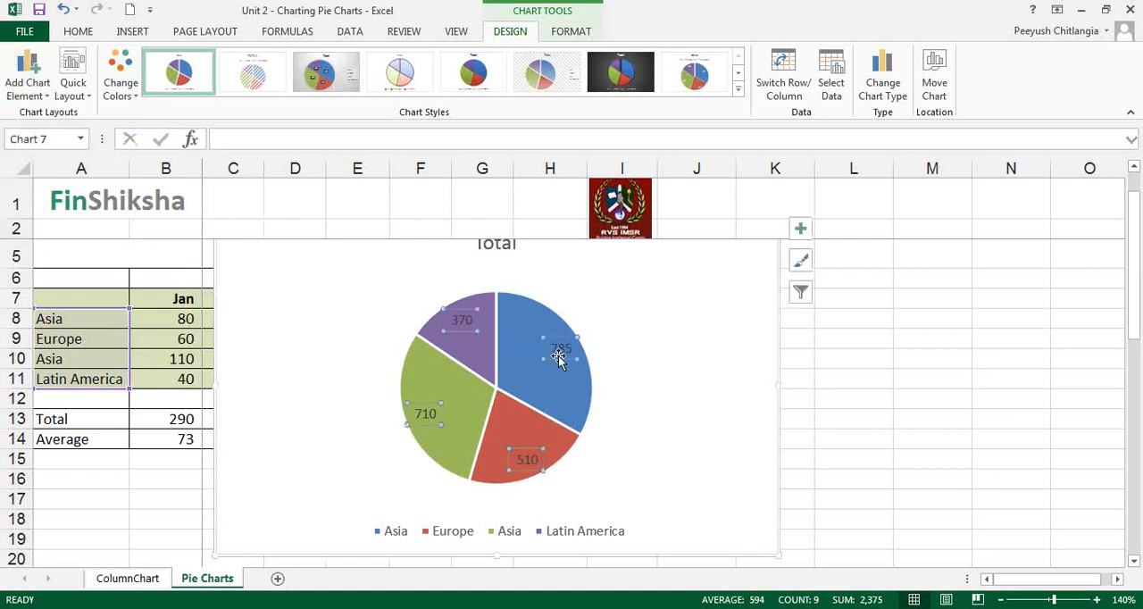
{"action": "left_click", "coordinate": [73, 34]}
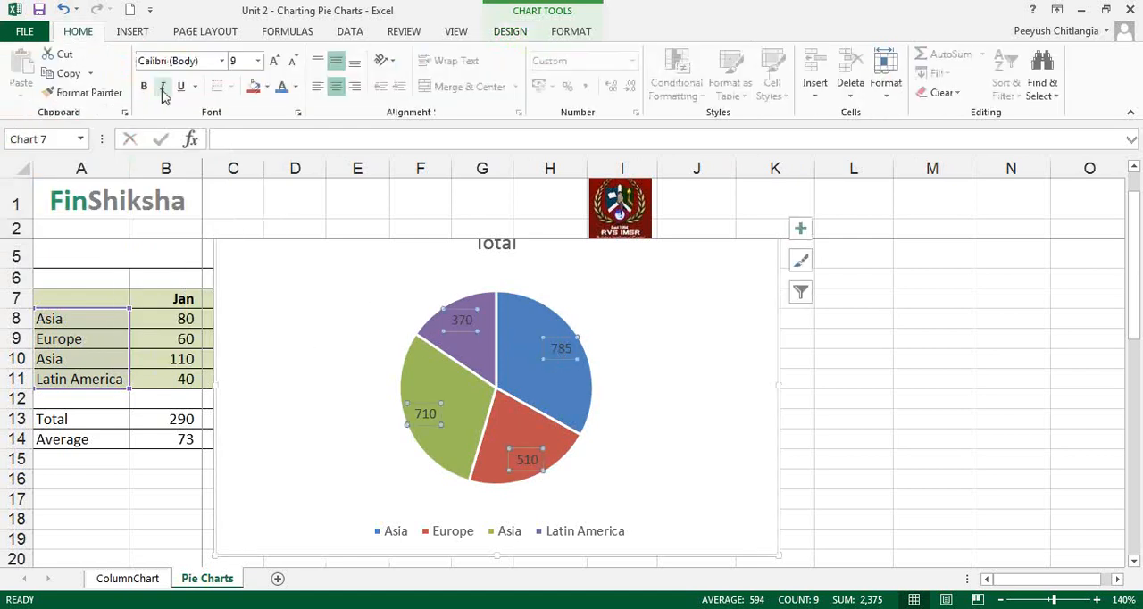
{"action": "left_click", "coordinate": [295, 87]}
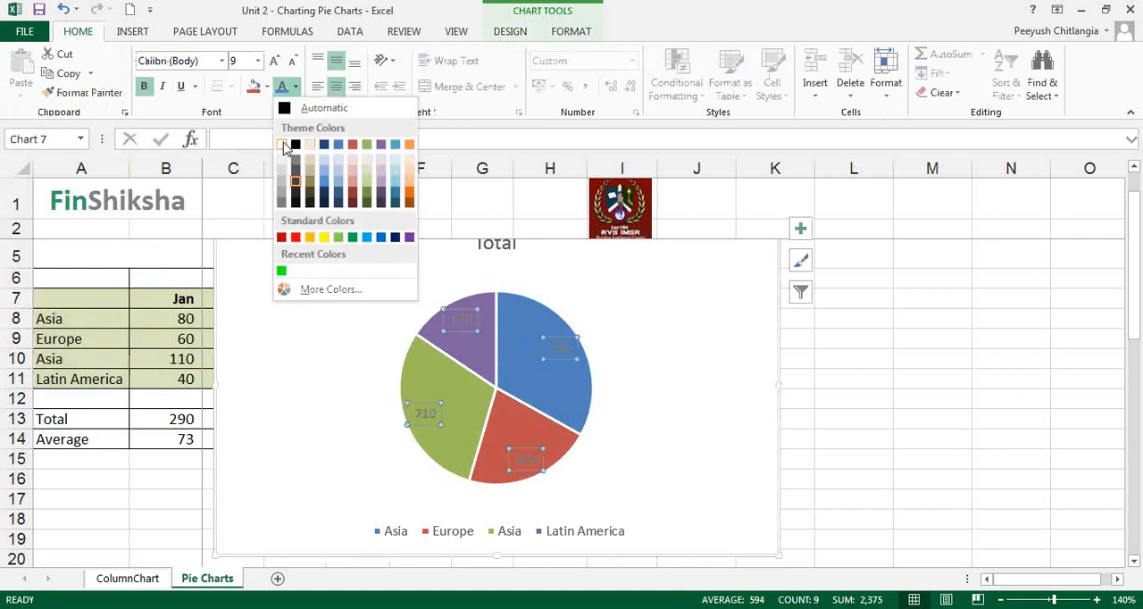
{"action": "left_click", "coordinate": [283, 136]}
Format the data labels to show the percentage alongside the value.
{"action": "right_click", "coordinate": [536, 460]}
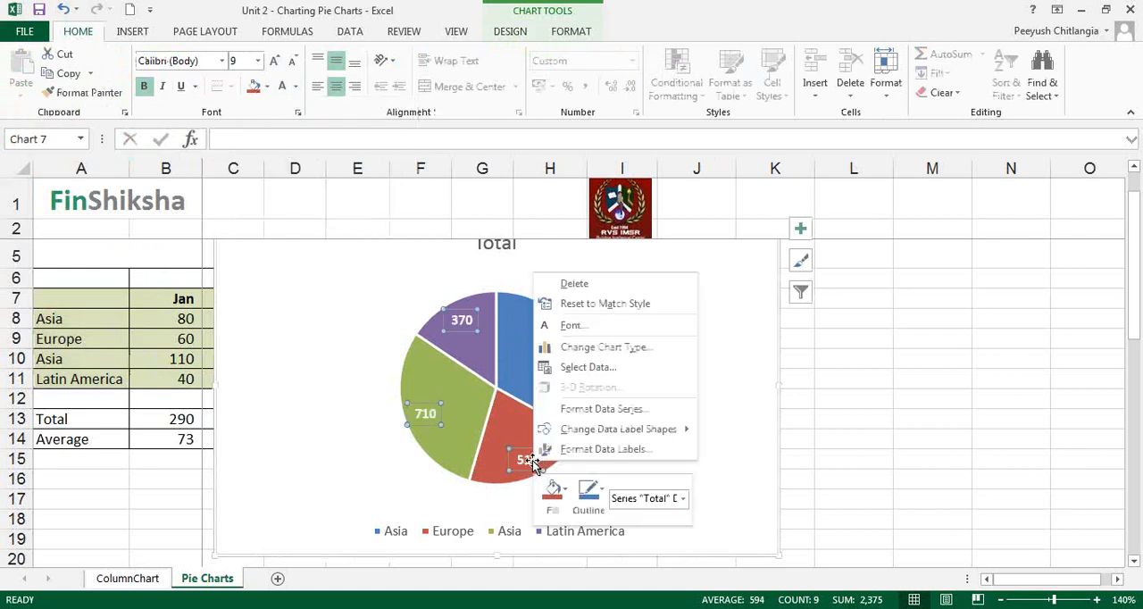
{"action": "left_click", "coordinate": [606, 449]}
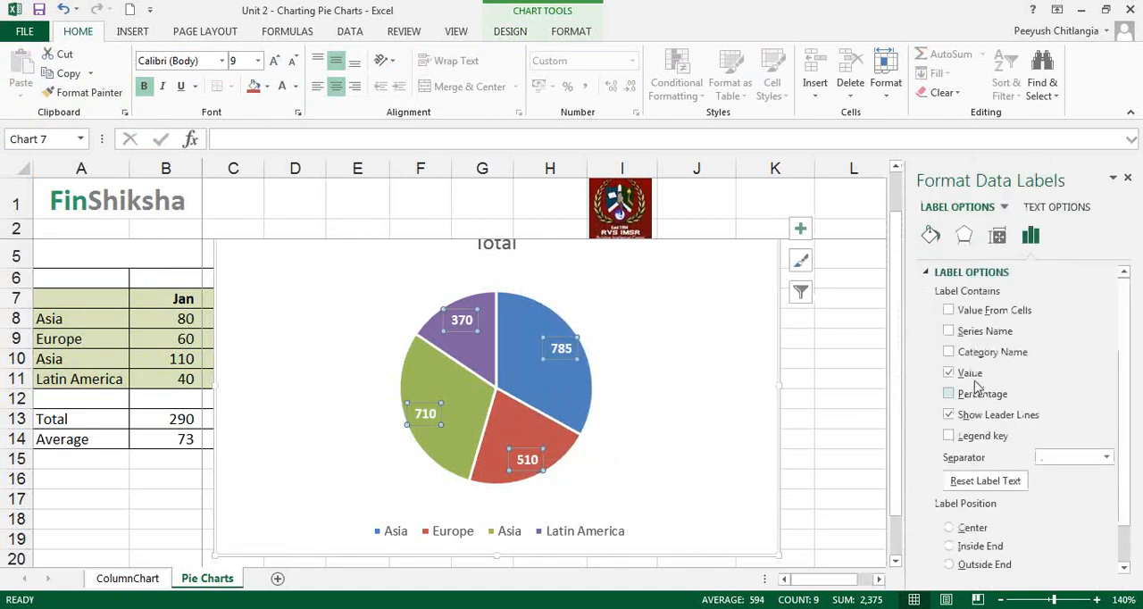
{"action": "left_click", "coordinate": [981, 393]}
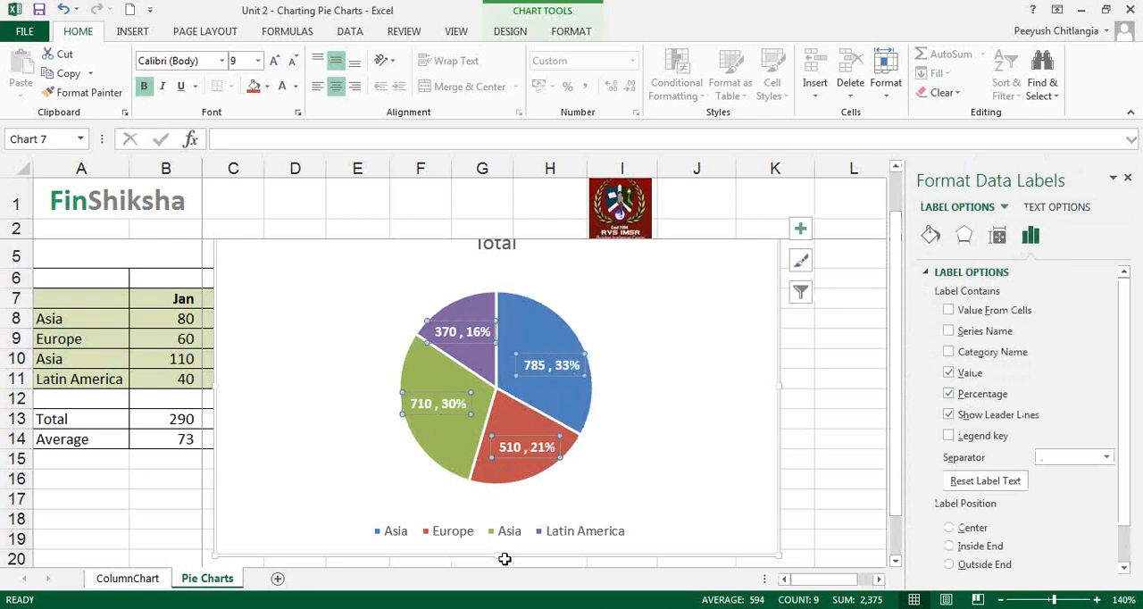
Replace the duplicate Asia region name in A10 with "Africa".
{"action": "left_click", "coordinate": [88, 363]}
{"action": "double_click", "coordinate": [90, 361]}
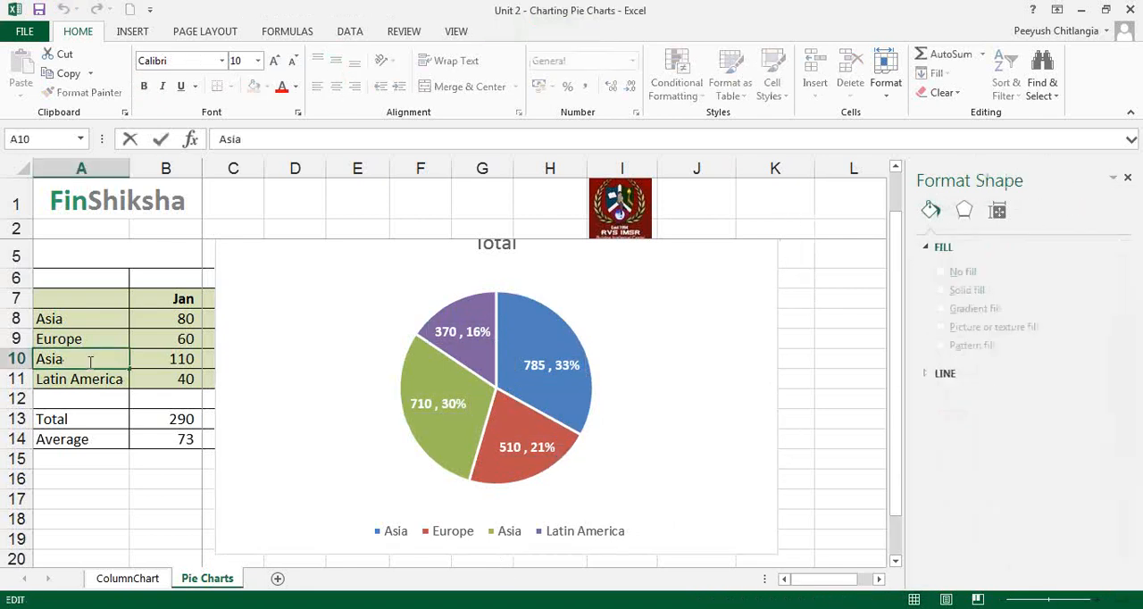
{"action": "type", "text": "Africa"}
{"action": "key", "text": "Return"}
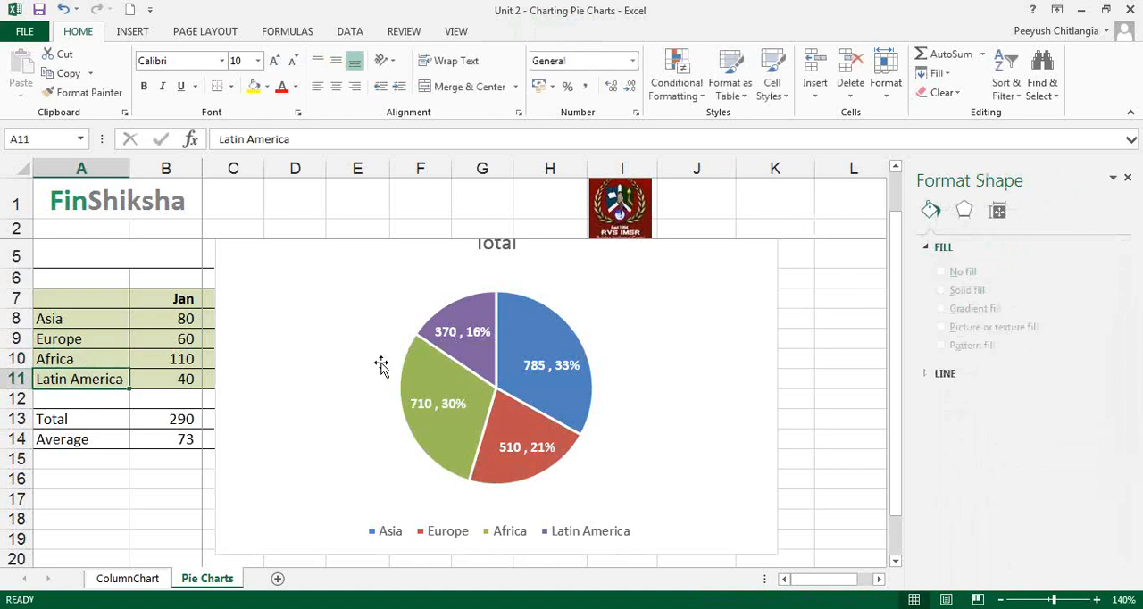
Move the chart below the regions' rows and compare its percentages with the % of Total values in I8:I11.
{"action": "left_click", "coordinate": [334, 305]}
{"action": "left_click_drag", "start_coordinate": [342, 332], "coordinate": [298, 484]}
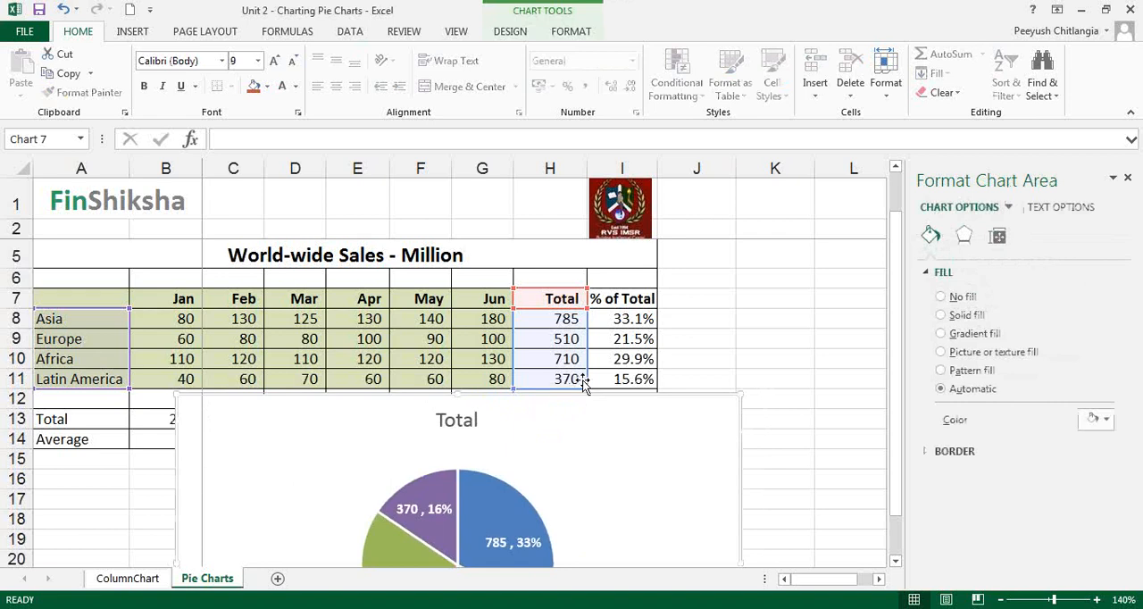
{"action": "left_click_drag", "start_coordinate": [625, 319], "coordinate": [630, 378]}
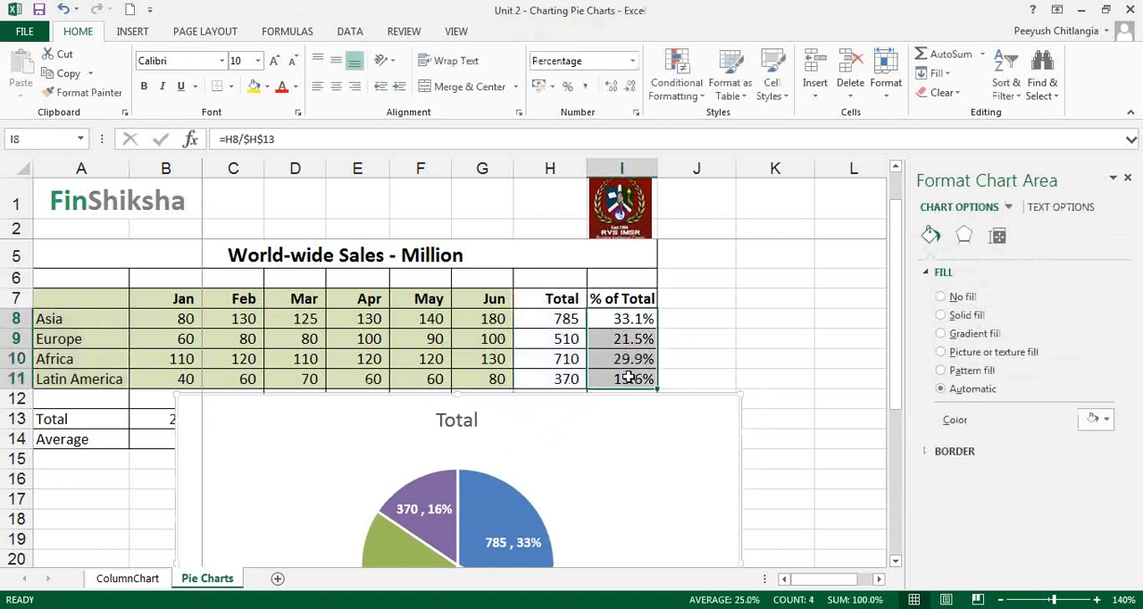
{"action": "left_click", "coordinate": [625, 339]}
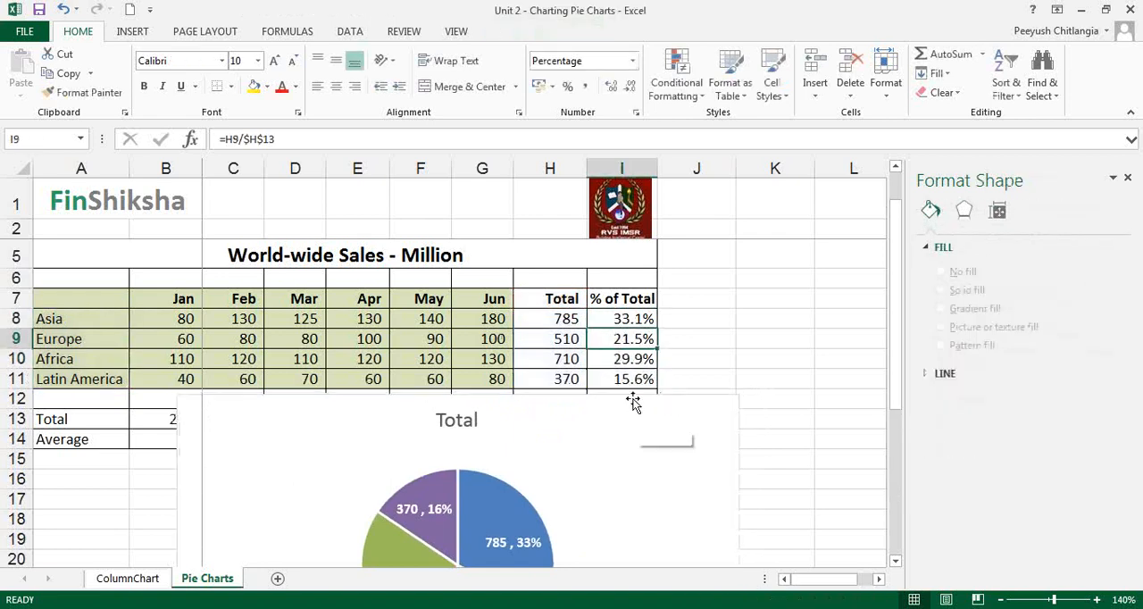
Move the chart back up over the sales table and extend its title to "Total Sales".
{"action": "left_click_drag", "start_coordinate": [641, 466], "coordinate": [656, 263]}
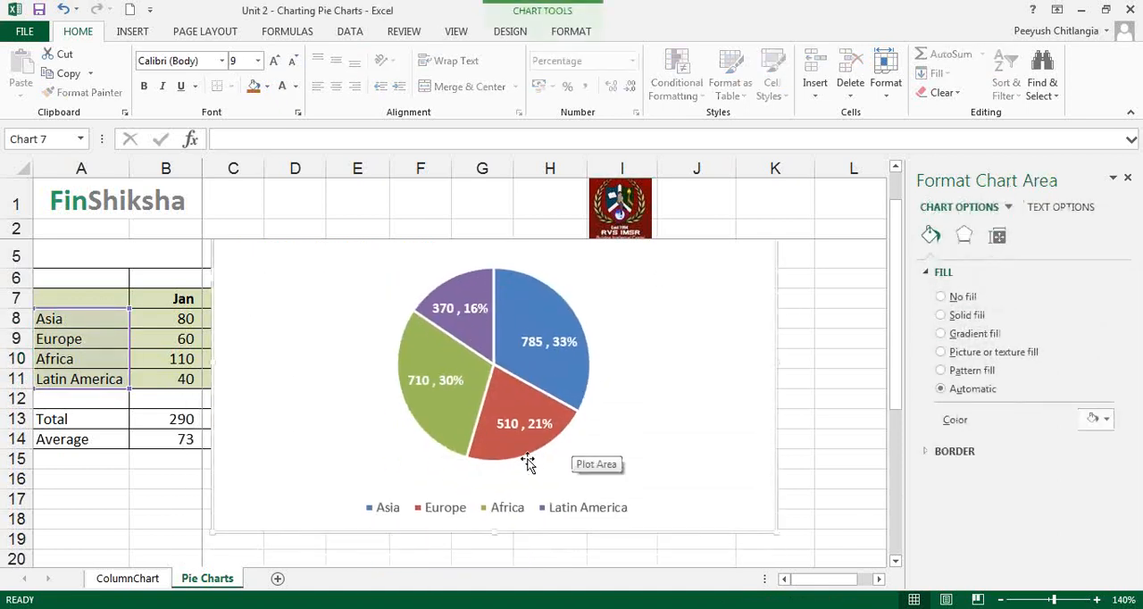
{"action": "left_click_drag", "start_coordinate": [643, 334], "coordinate": [640, 391]}
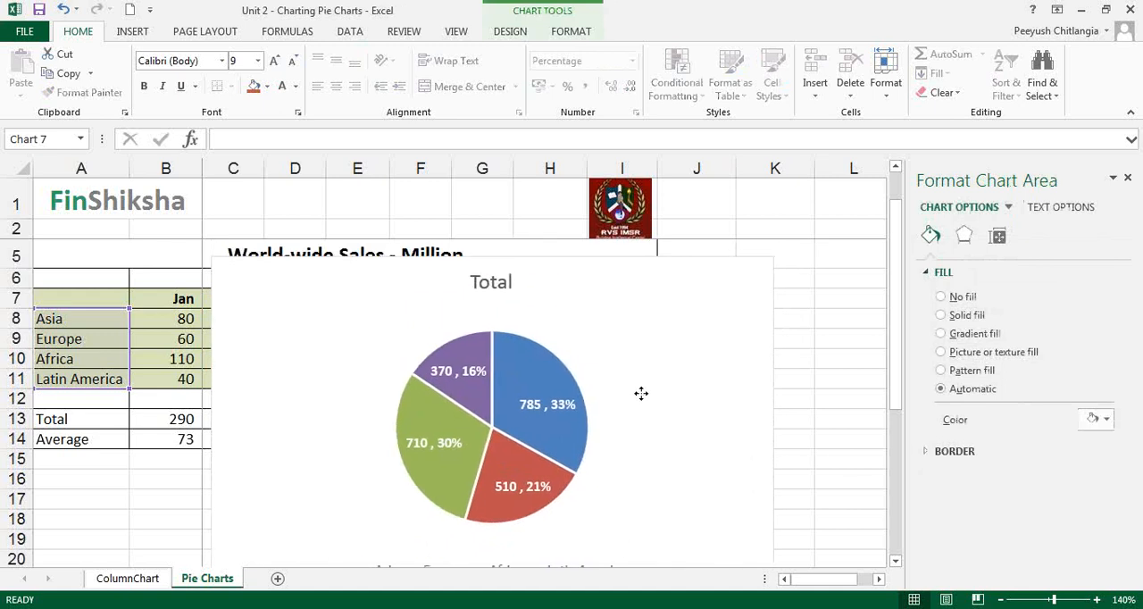
{"action": "left_click", "coordinate": [513, 282]}
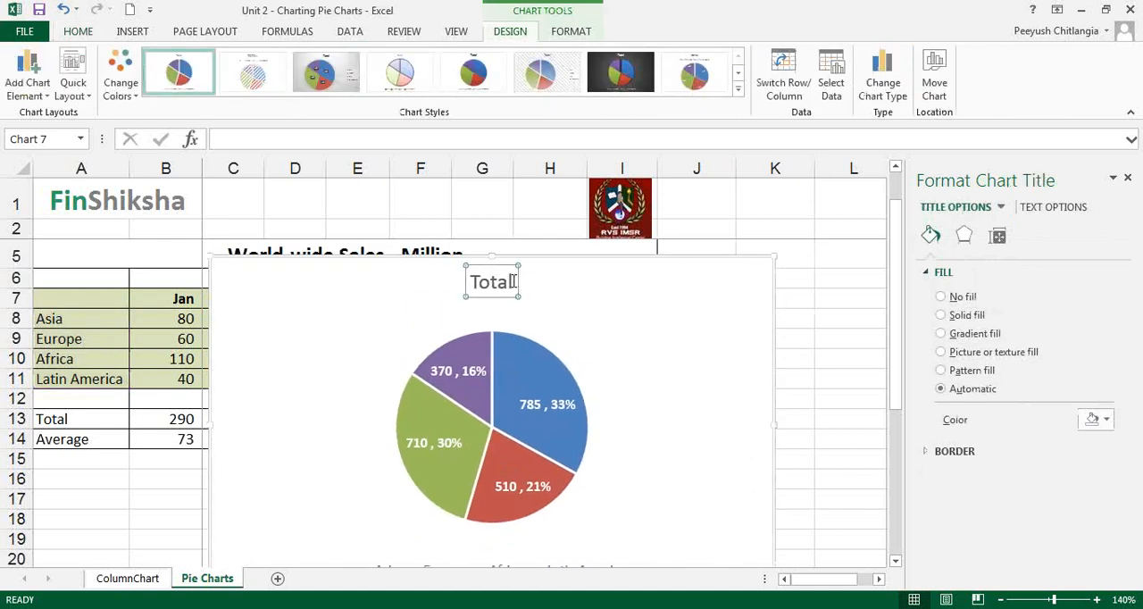
{"action": "type", "text": "Sales"}
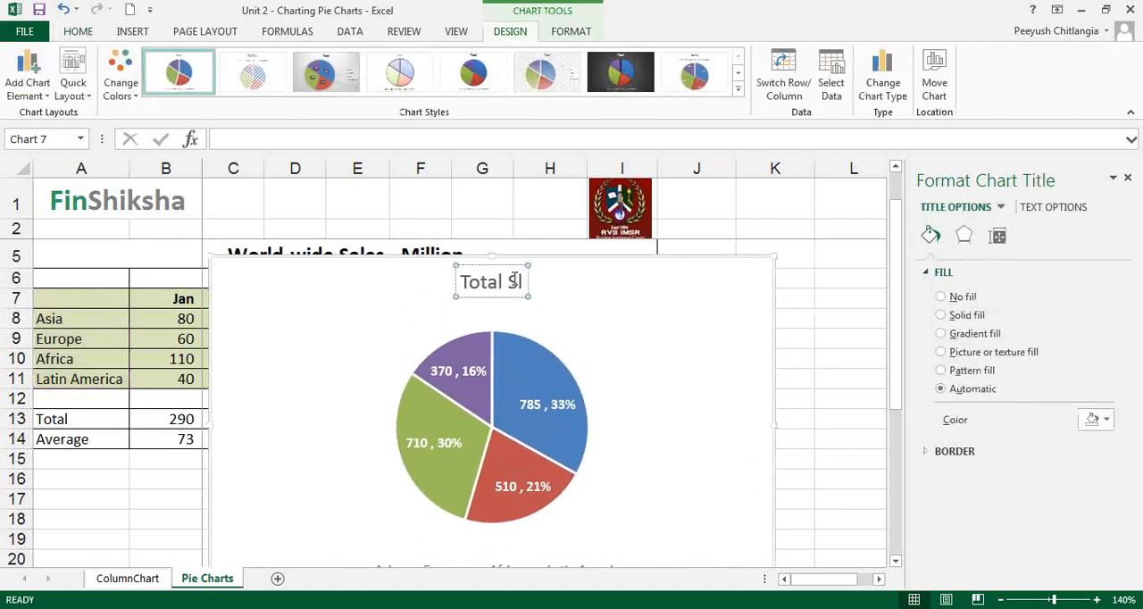
{"action": "left_click", "coordinate": [531, 359]}
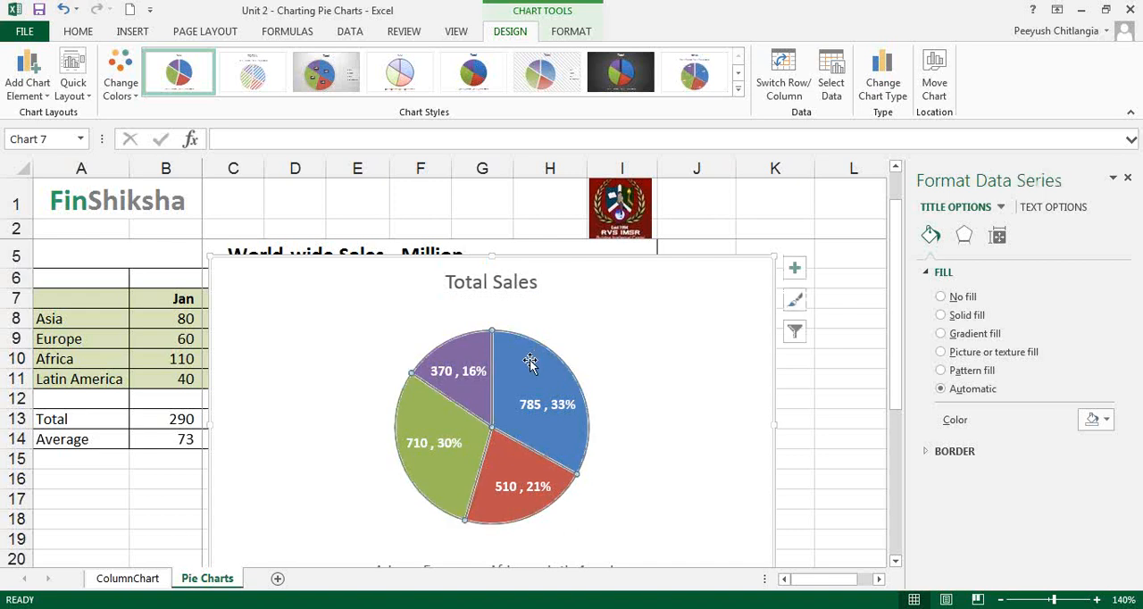
Try the chart style with the hatched background on the Total Sales pie and preview the colour palettes without applying one.
{"action": "left_click", "coordinate": [399, 72]}
{"action": "left_click", "coordinate": [547, 72]}
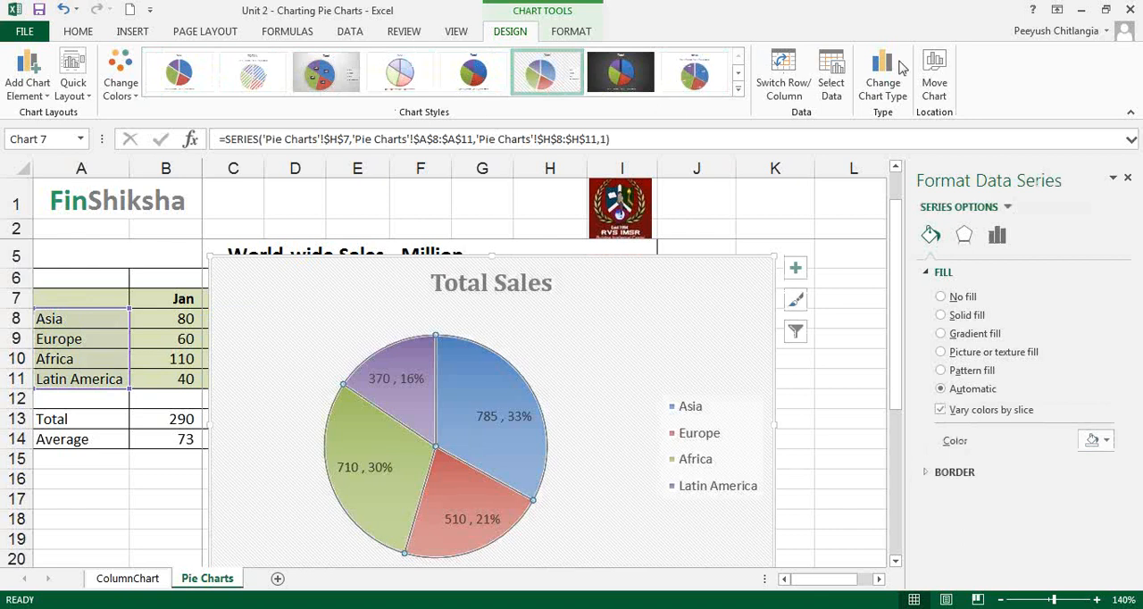
{"action": "left_click", "coordinate": [120, 69]}
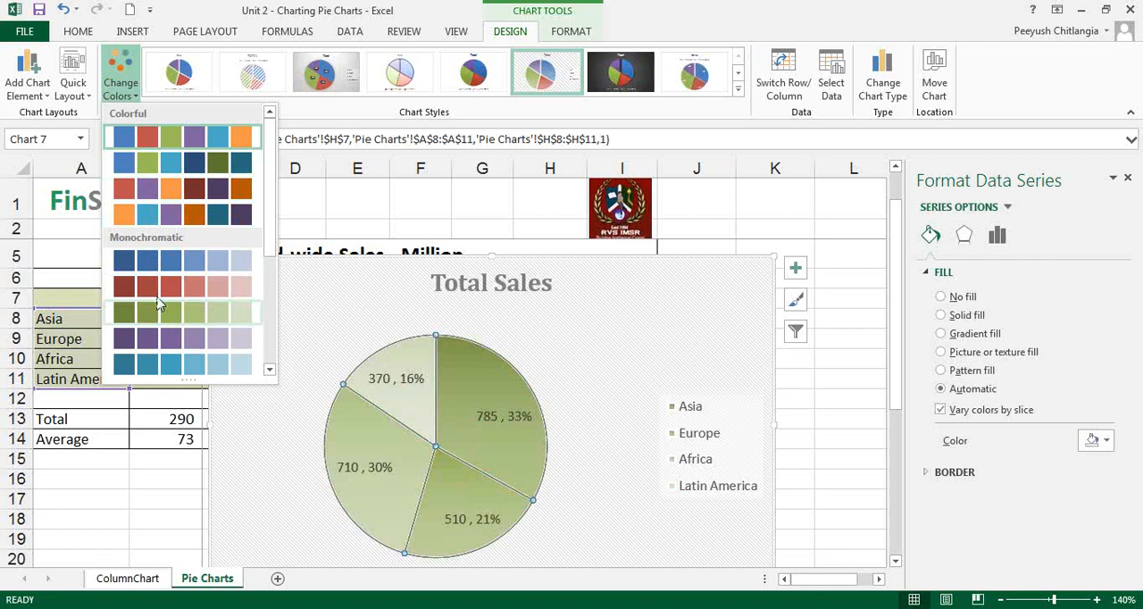
{"action": "scroll", "coordinate": [267, 237], "scroll_direction": "down", "scroll_amount": 5}
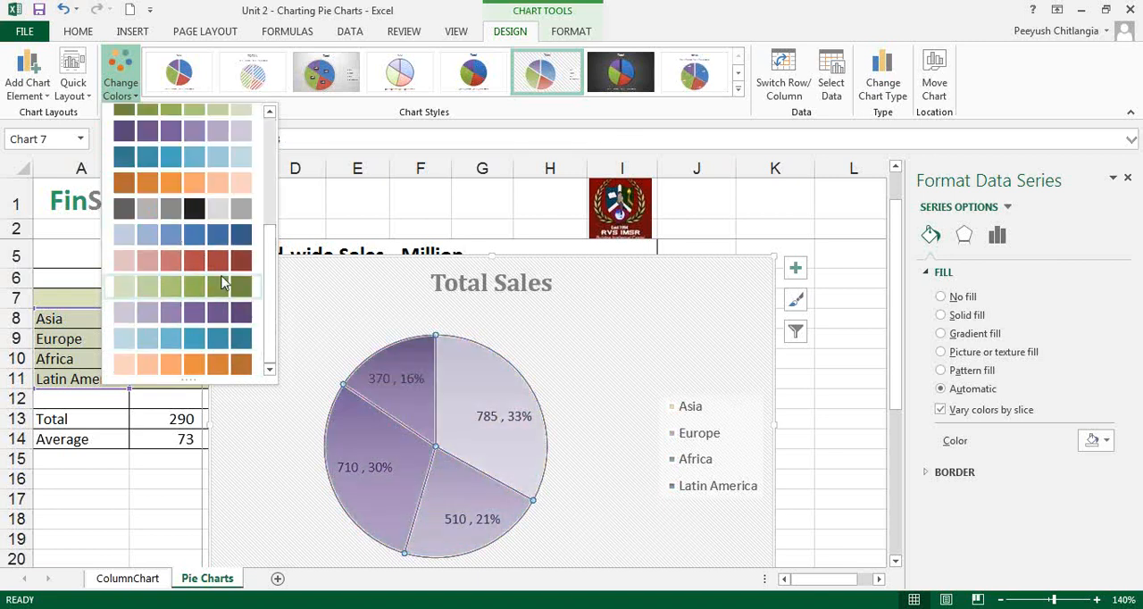
{"action": "scroll", "coordinate": [270, 152], "scroll_direction": "up", "scroll_amount": 5}
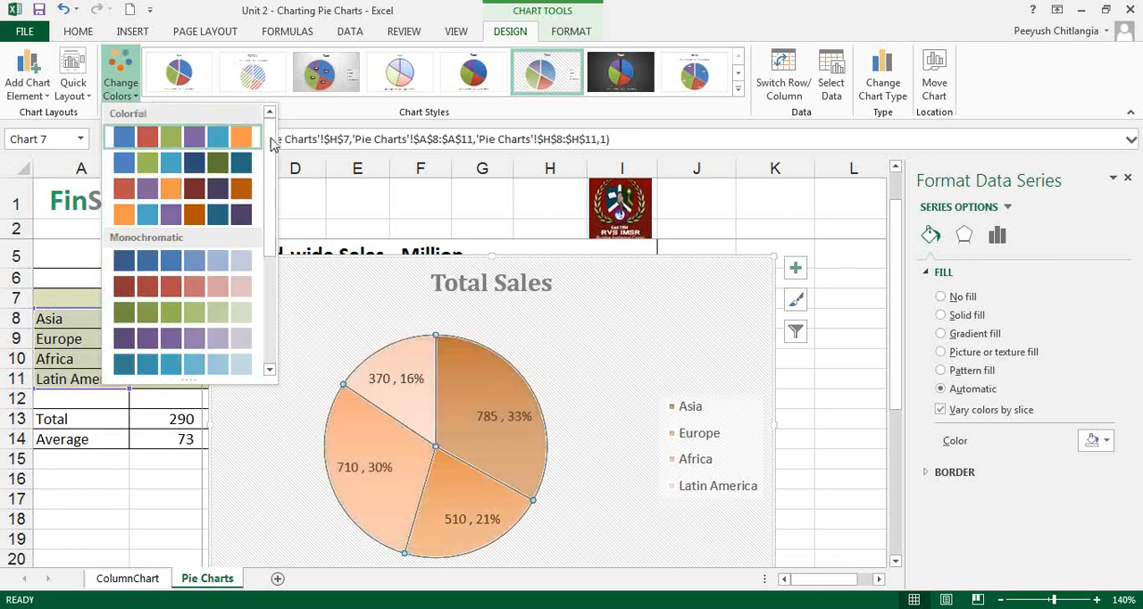
{"action": "left_click", "coordinate": [906, 31]}
Change the Total Sales chart's type to 3-D Pie and apply the pastel chart style with a plain white background.
{"action": "left_click", "coordinate": [882, 78]}
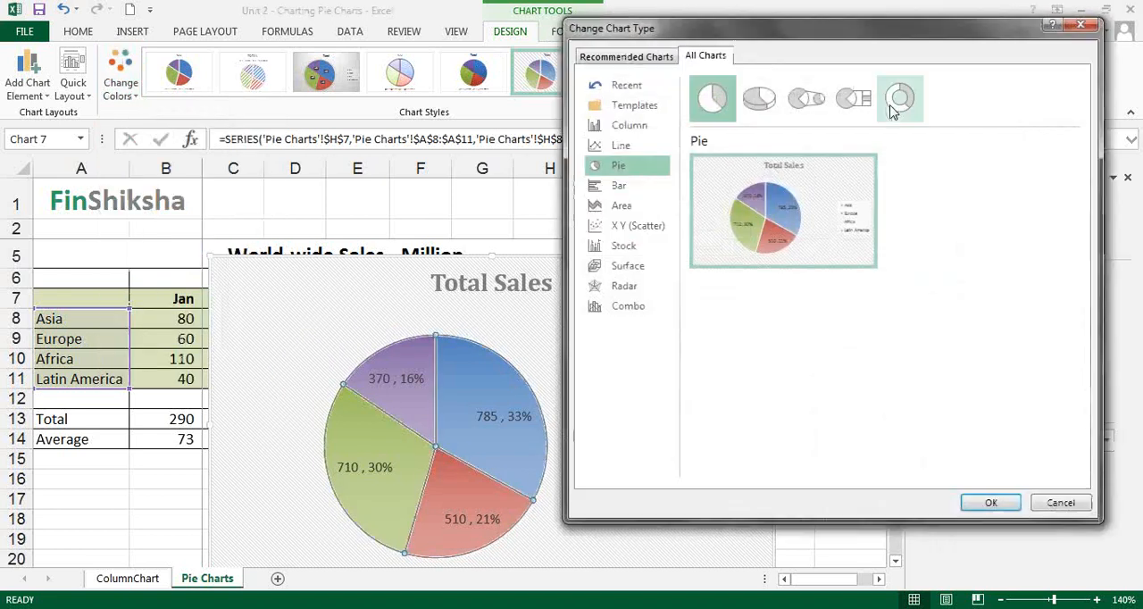
{"action": "left_click", "coordinate": [766, 100]}
{"action": "mouse_move", "coordinate": [773, 224]}
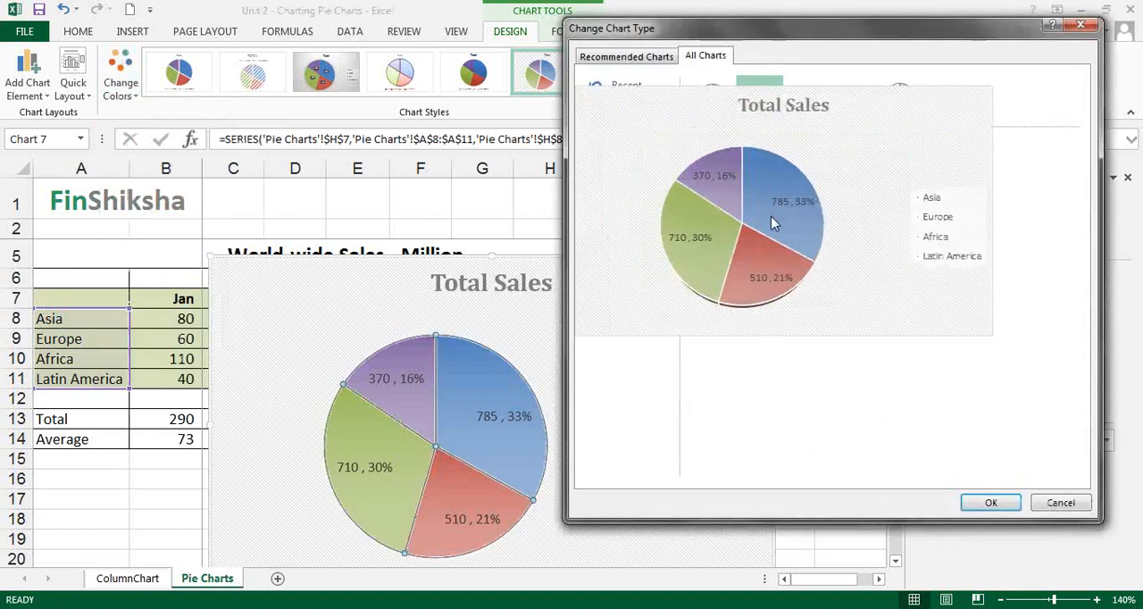
{"action": "double_click", "coordinate": [752, 98]}
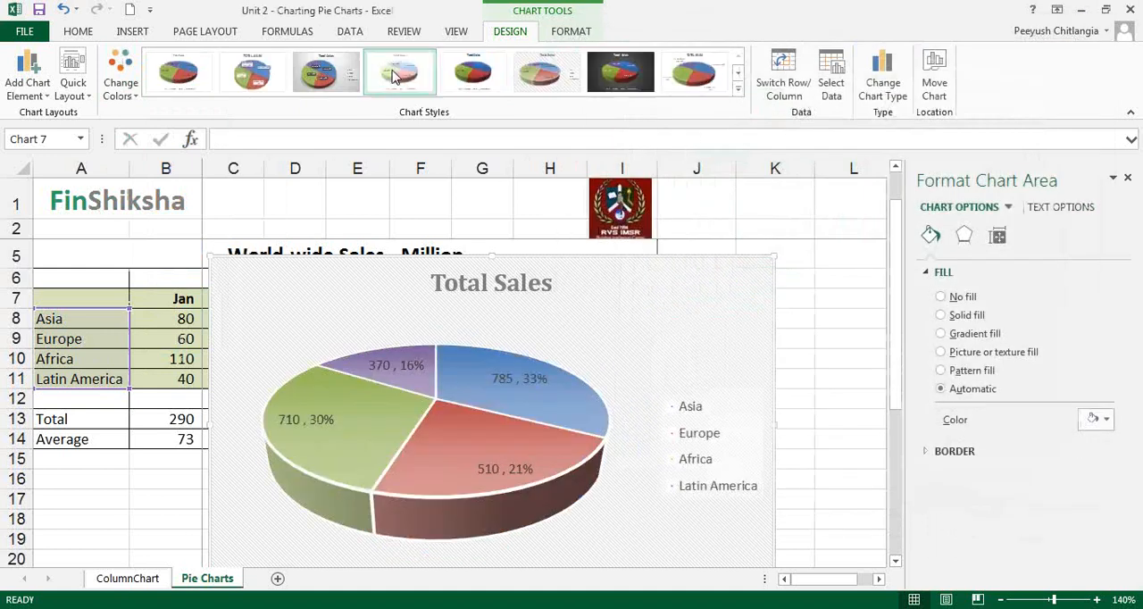
{"action": "left_click", "coordinate": [401, 75]}
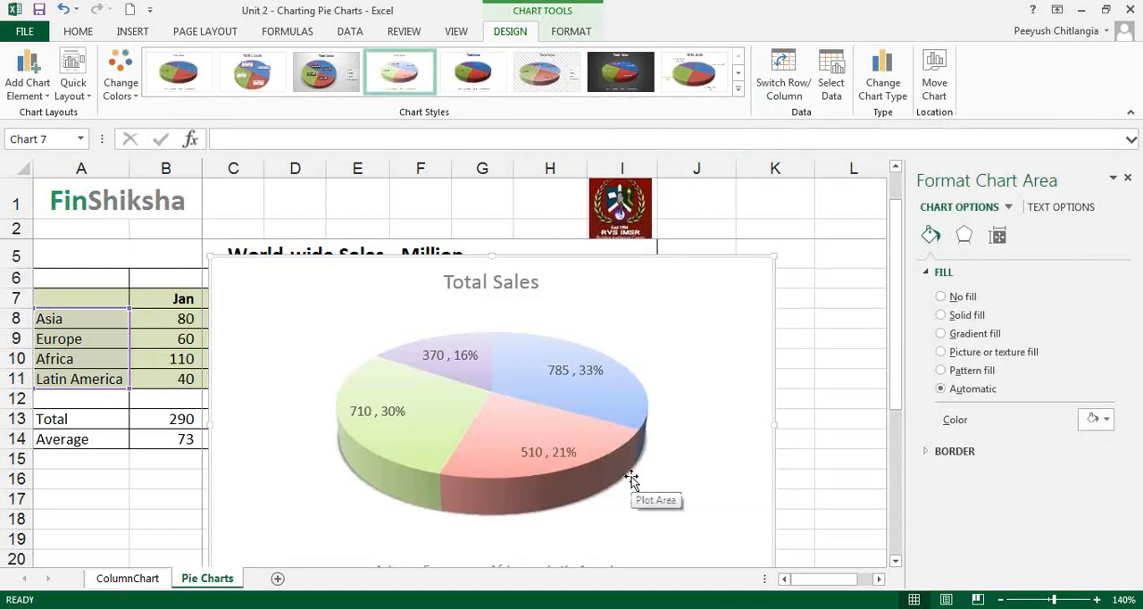
{"action": "left_click", "coordinate": [571, 459]}
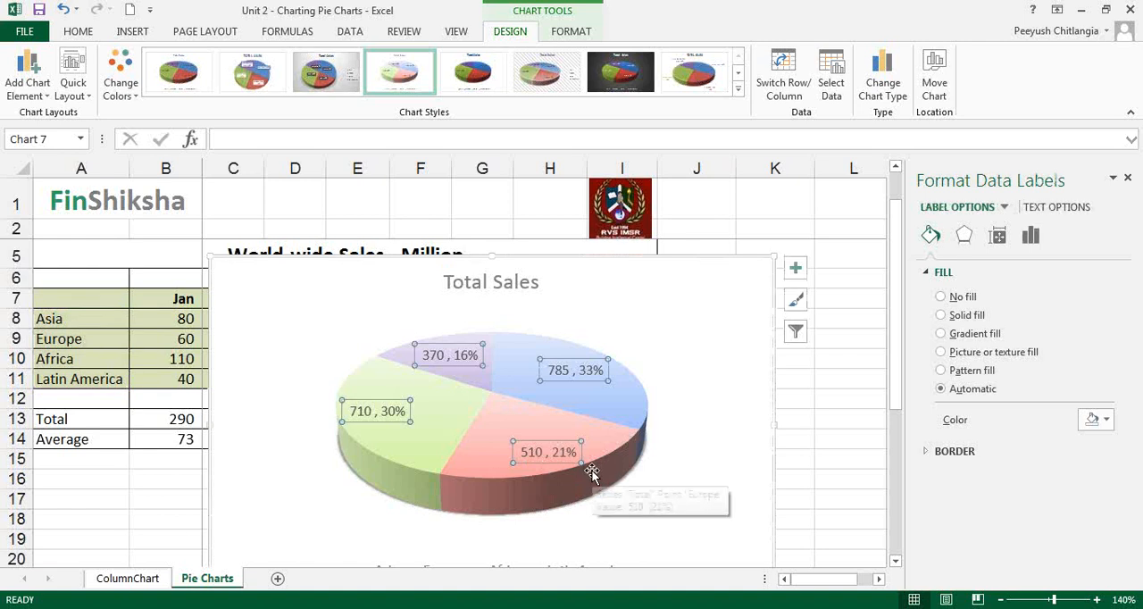
Extend the chart title to "Total Sales in millions".
{"action": "left_click", "coordinate": [534, 282]}
{"action": "left_click", "coordinate": [538, 280]}
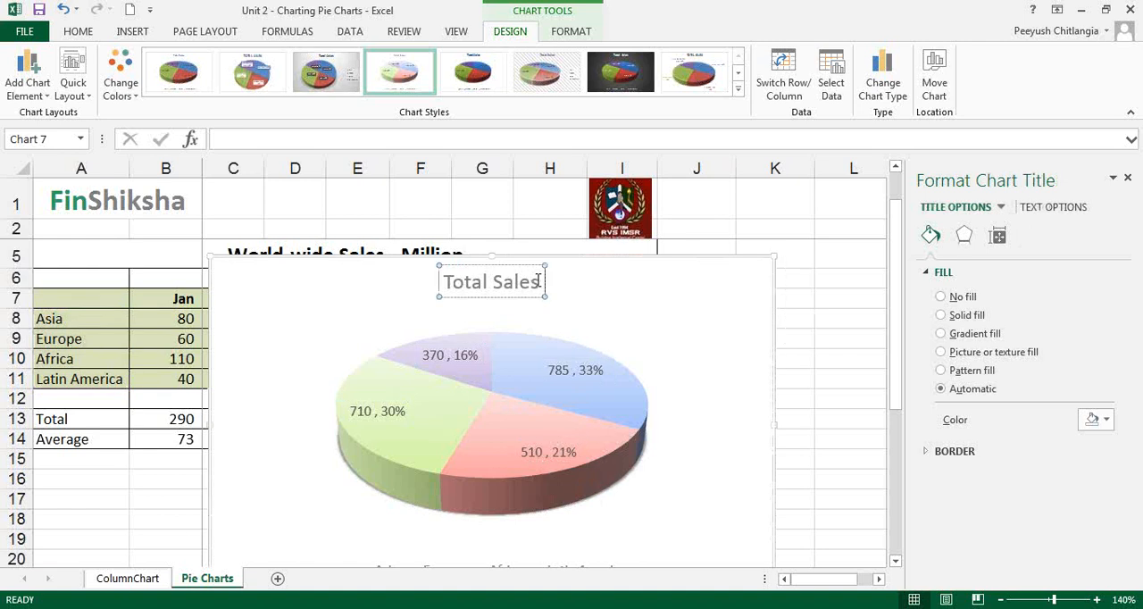
{"action": "type", "text": "in lii"}
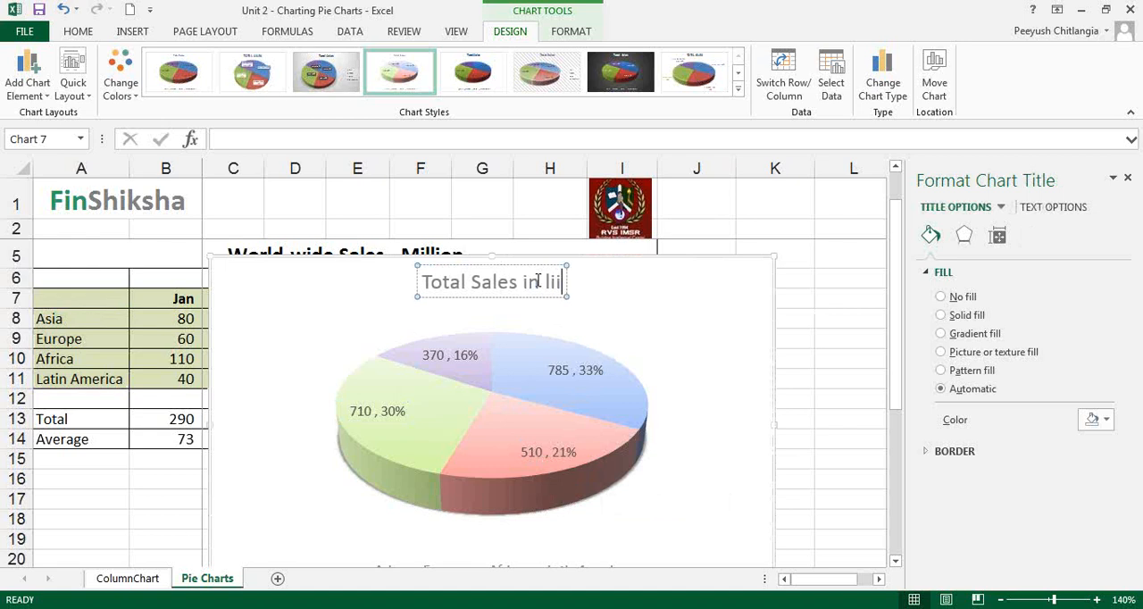
{"action": "key", "text": "BackSpace"}
{"action": "key", "text": "BackSpace"}
{"action": "key", "text": "BackSpace"}
{"action": "type", "text": "mil"}
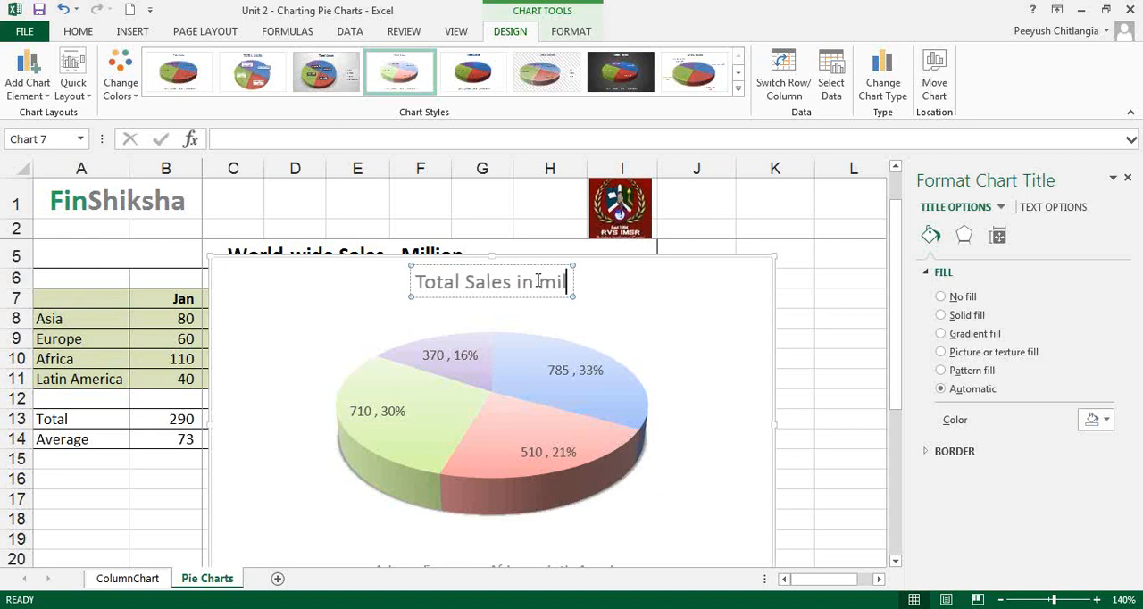
{"action": "type", "text": "lions"}
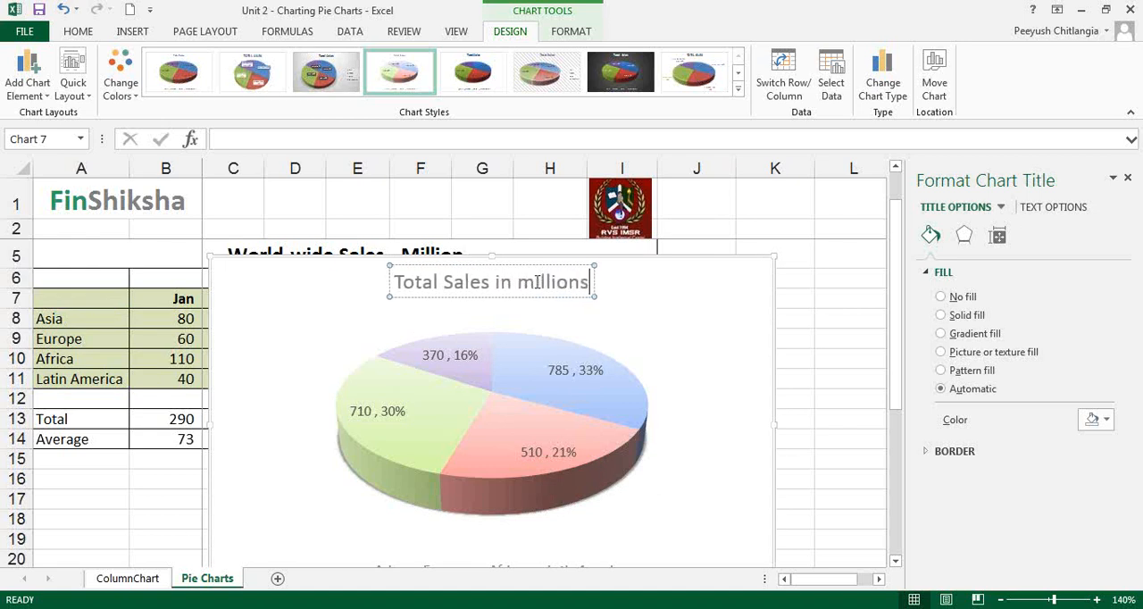
Add the category names to the pie's data labels and delete the chart's legend.
{"action": "scroll", "coordinate": [536, 281], "scroll_direction": "down", "scroll_amount": 1}
{"action": "left_click", "coordinate": [552, 390]}
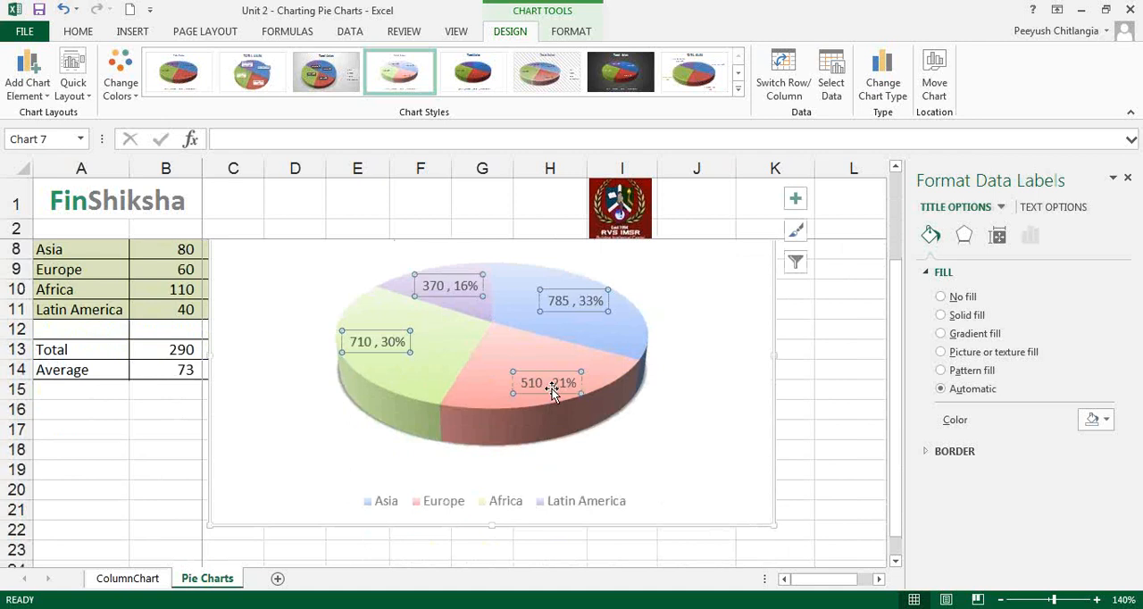
{"action": "right_click", "coordinate": [553, 390]}
{"action": "left_click", "coordinate": [625, 565]}
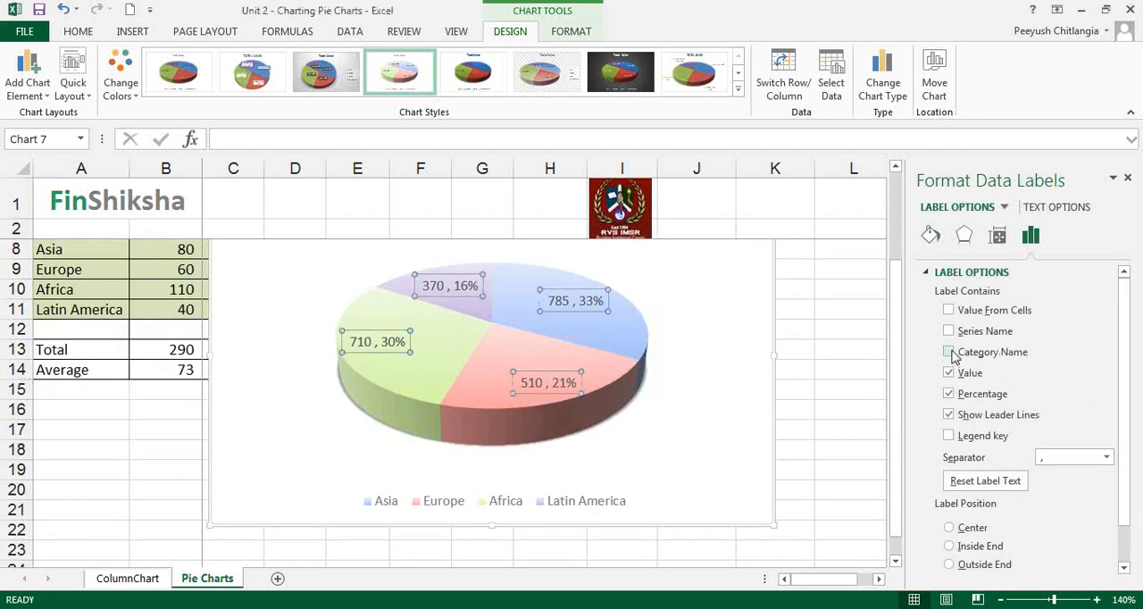
{"action": "left_click", "coordinate": [948, 351]}
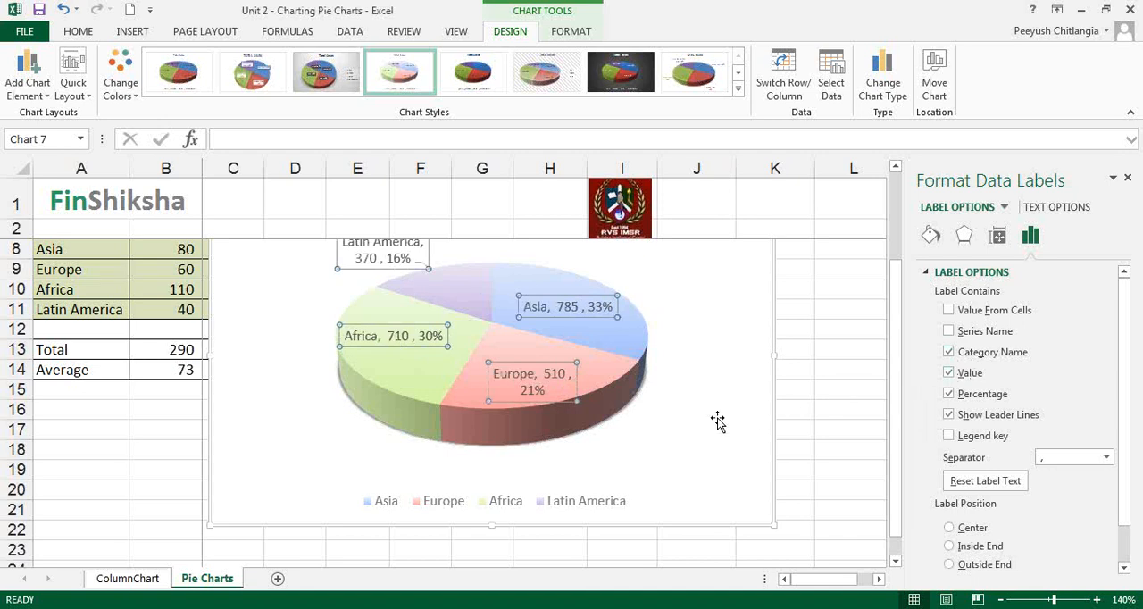
{"action": "left_click", "coordinate": [513, 502]}
{"action": "key", "text": "Delete"}
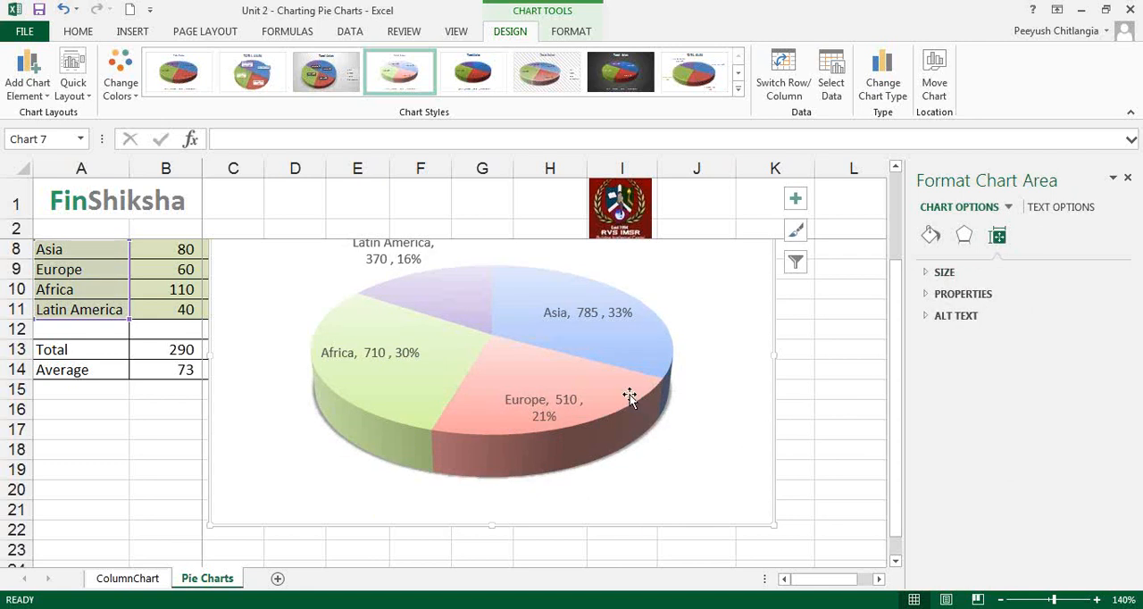
Move the Latin America data label onto its own purple slice of the pie.
{"action": "left_click_drag", "start_coordinate": [900, 456], "coordinate": [898, 412]}
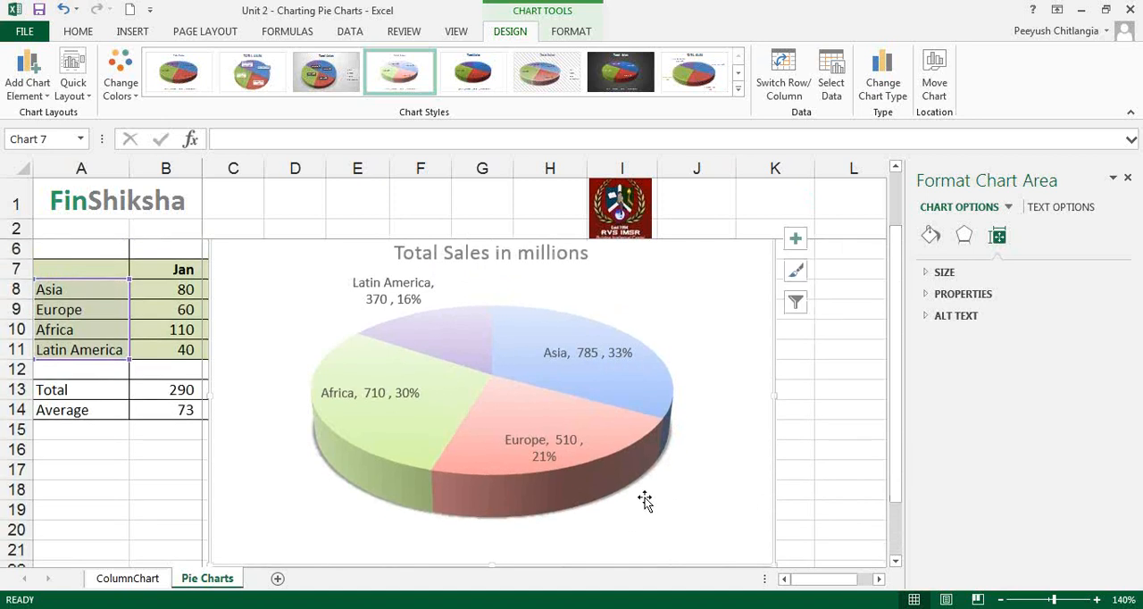
{"action": "left_click", "coordinate": [400, 292]}
{"action": "left_click", "coordinate": [435, 308]}
{"action": "left_click_drag", "start_coordinate": [420, 299], "coordinate": [482, 343]}
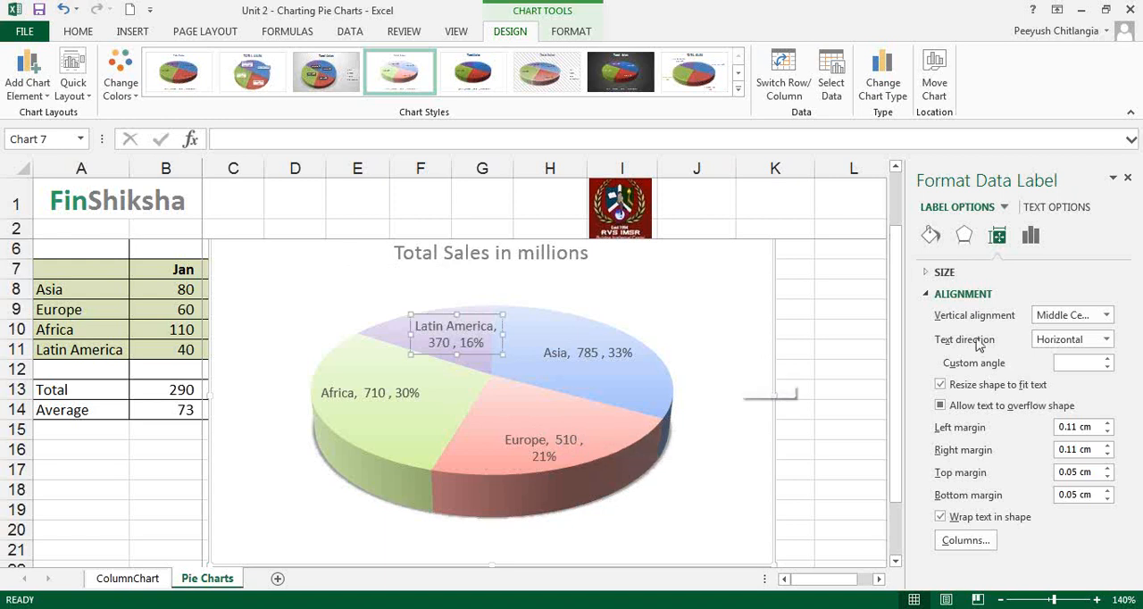
{"action": "left_click", "coordinate": [601, 358]}
{"action": "left_click", "coordinate": [576, 456]}
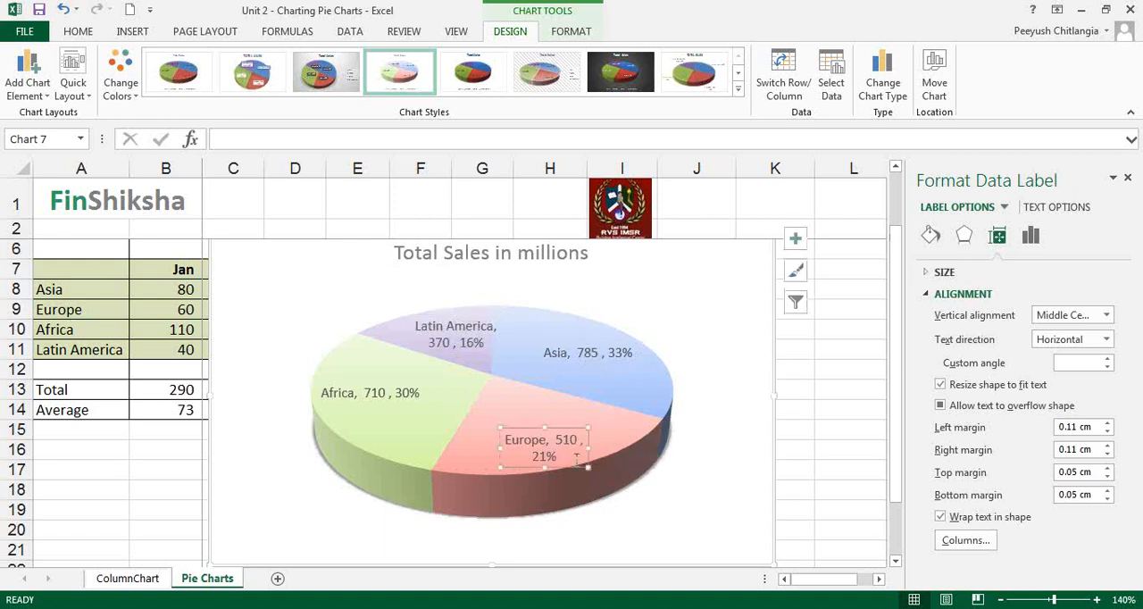
{"action": "left_click", "coordinate": [752, 404]}
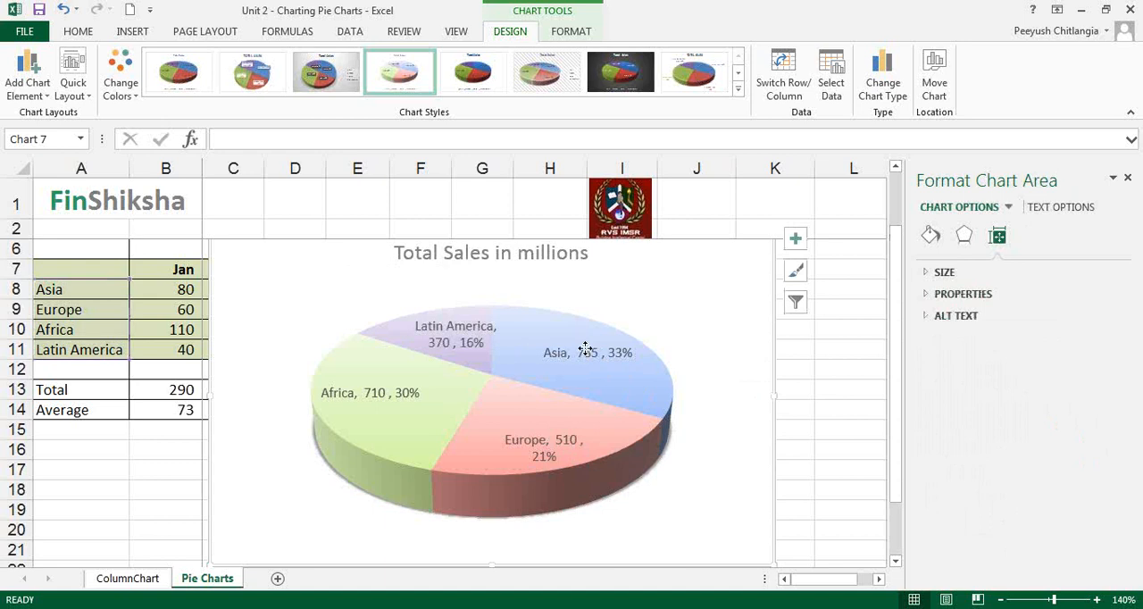
Remove the values from the pie's data labels, keeping only category name and percentage.
{"action": "left_click", "coordinate": [591, 357]}
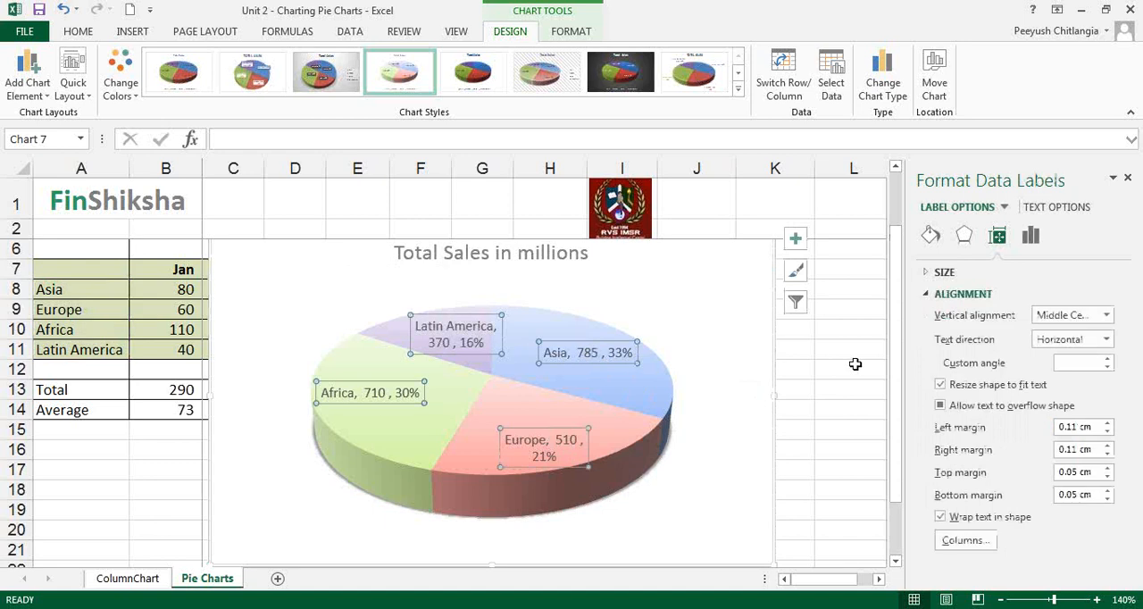
{"action": "right_click", "coordinate": [603, 356]}
{"action": "left_click", "coordinate": [636, 528]}
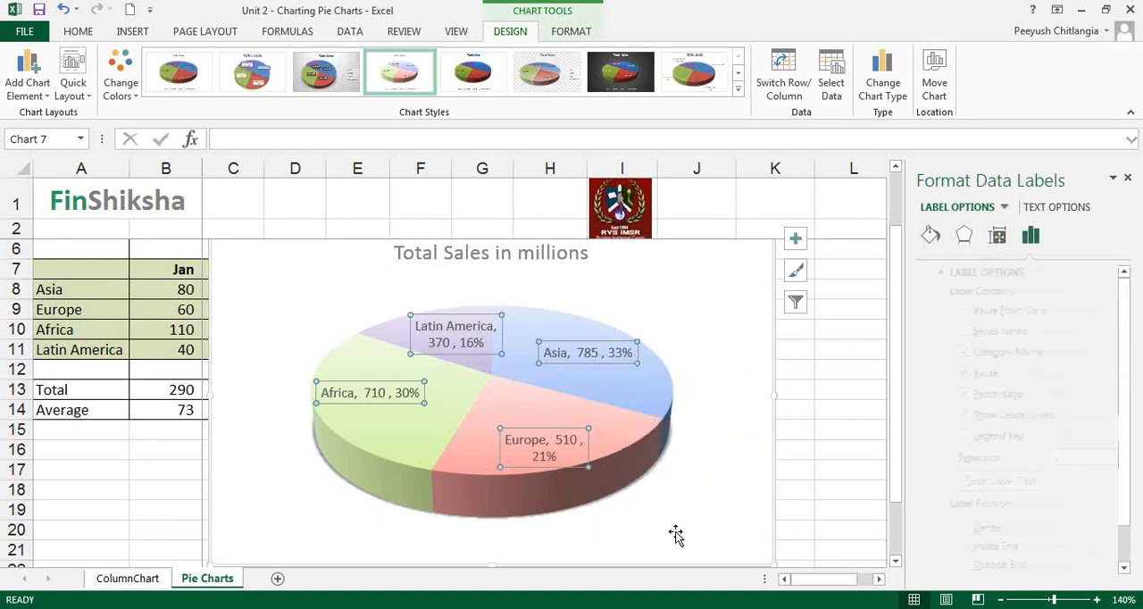
{"action": "left_click", "coordinate": [971, 375]}
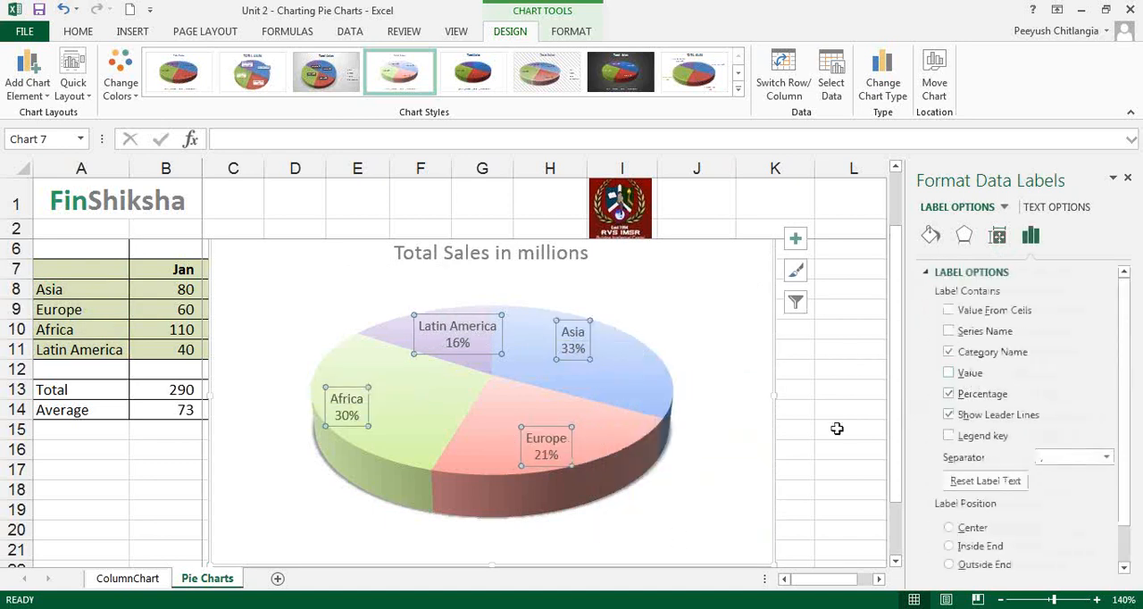
{"action": "left_click", "coordinate": [626, 440]}
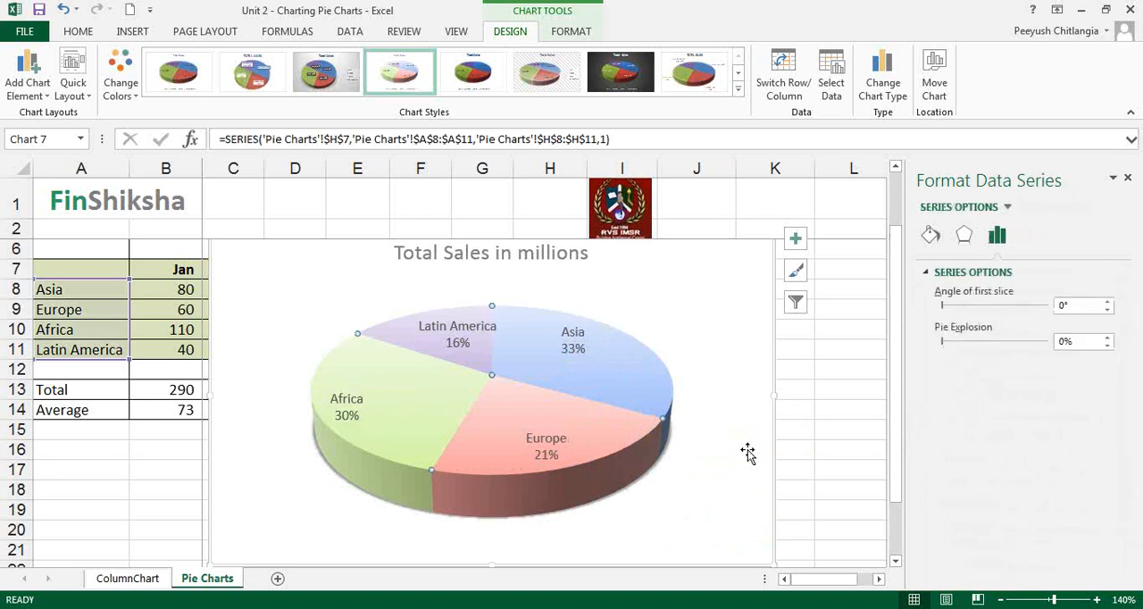